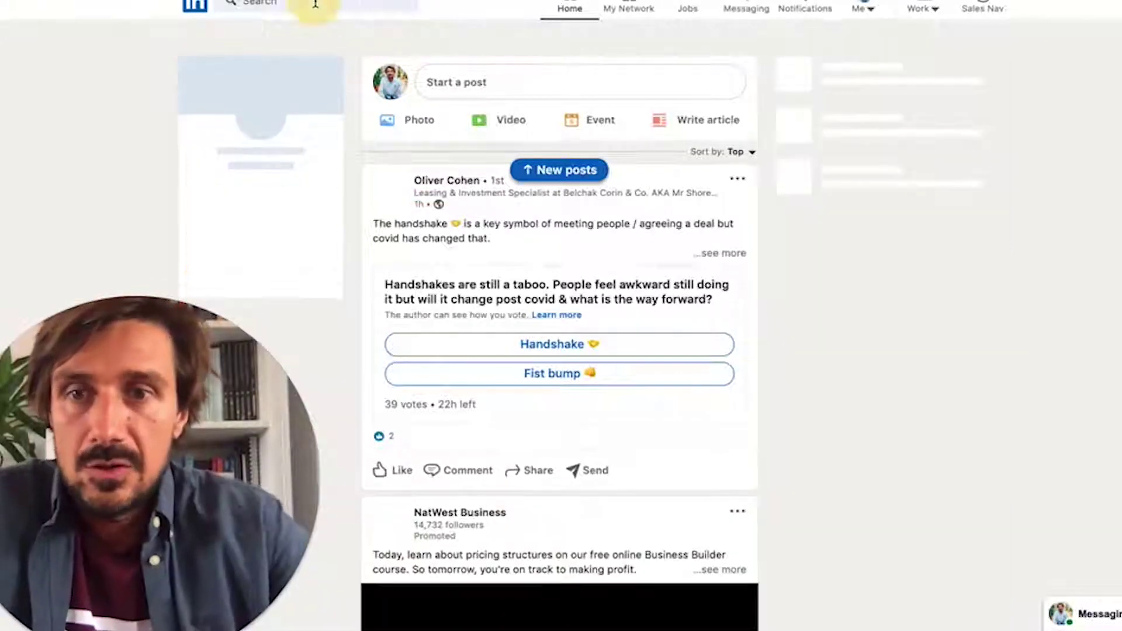
Step: Search LinkedIn for "marketing directors"
left_click(315, 3)
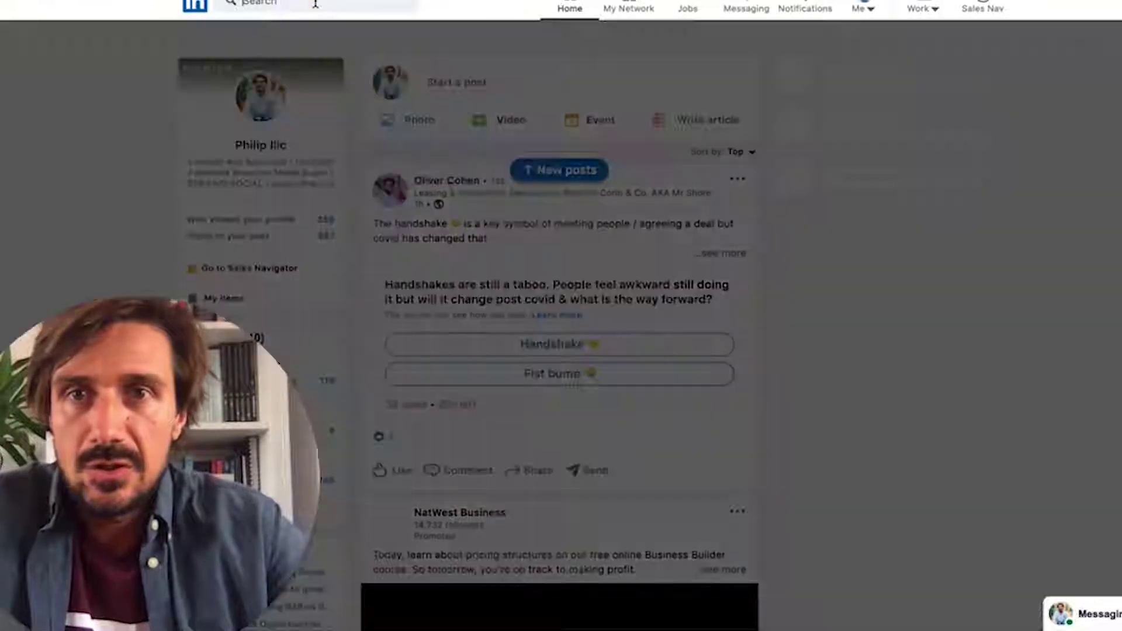
type("marketing directors")
key("Return")
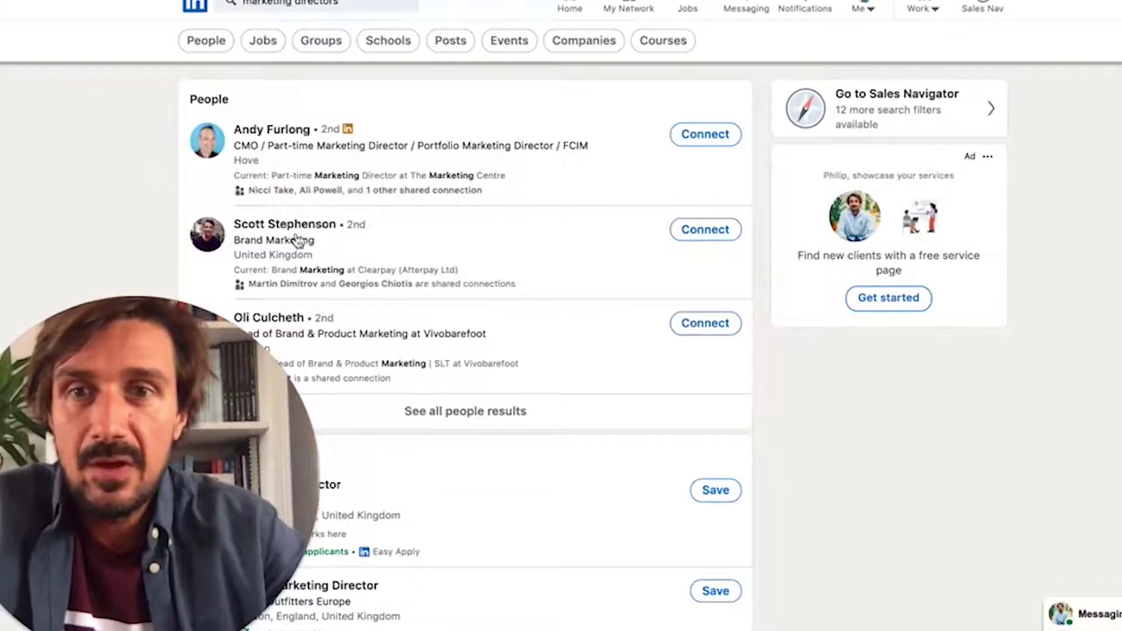
Step: Restrict the search results to people and open the complete set of people filters
scroll(326, 295, "down", 4)
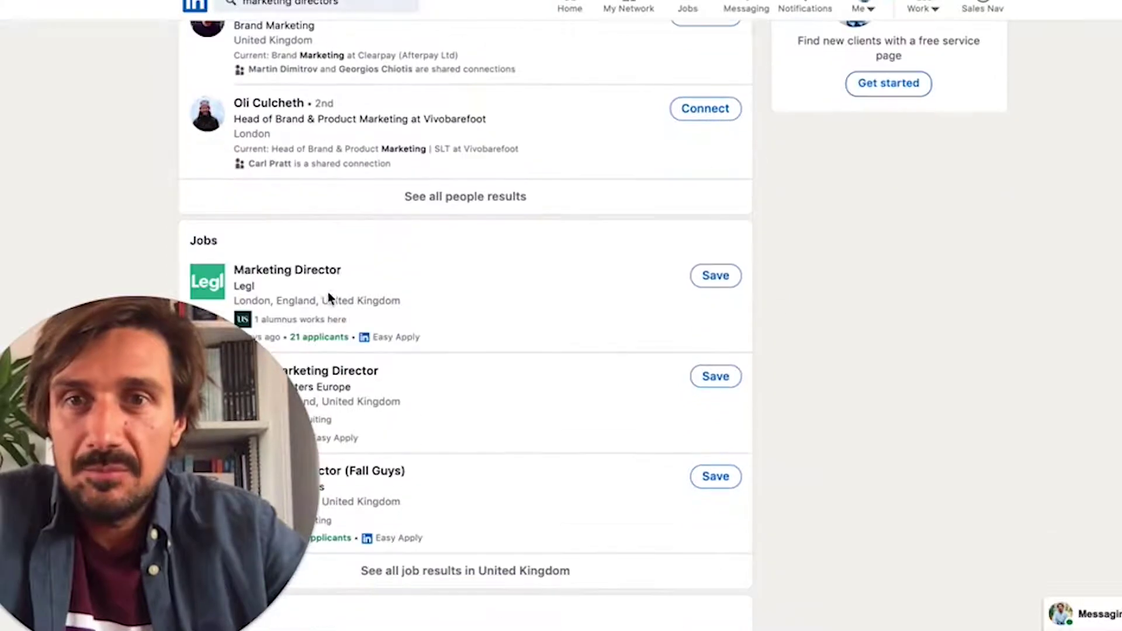
scroll(634, 101, "down", 3)
scroll(654, 96, "up", 8)
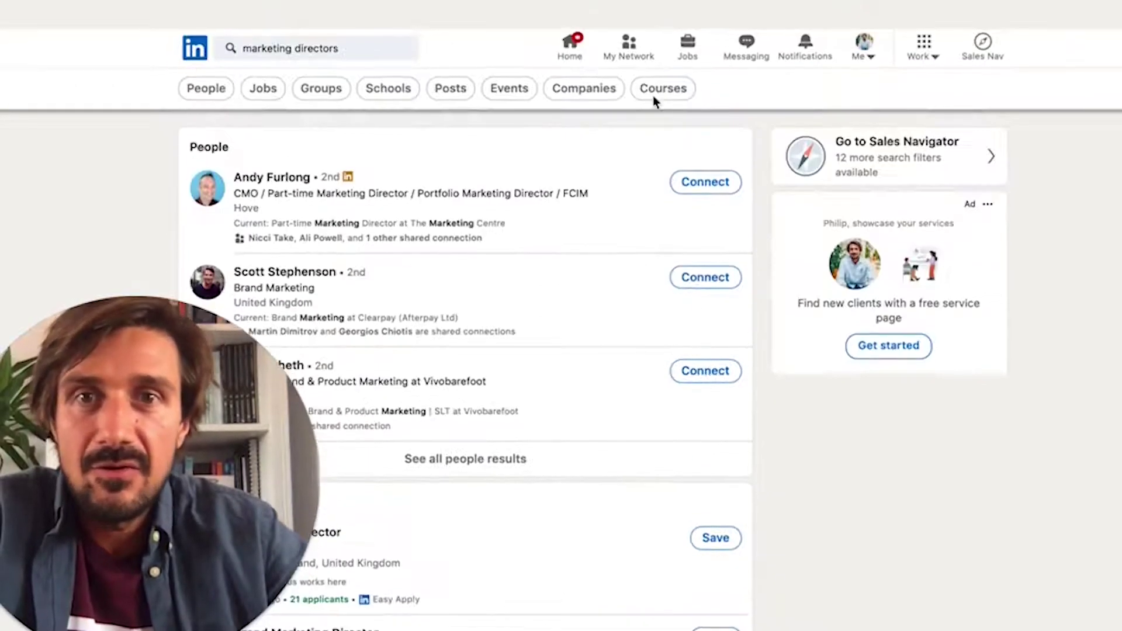
scroll(653, 96, "down", 1)
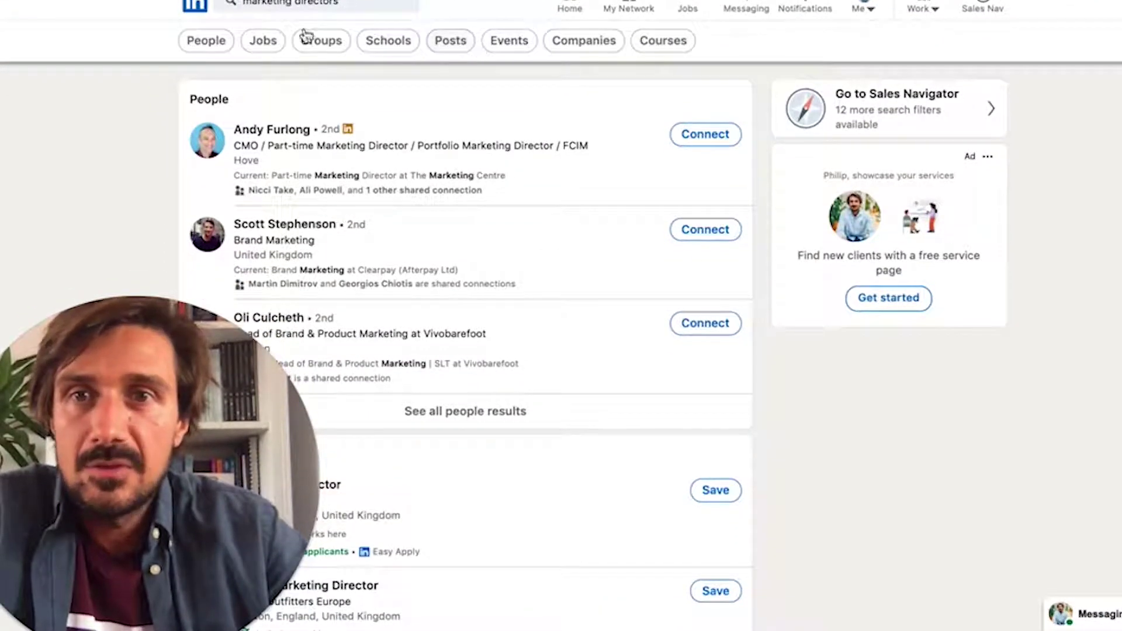
left_click(206, 40)
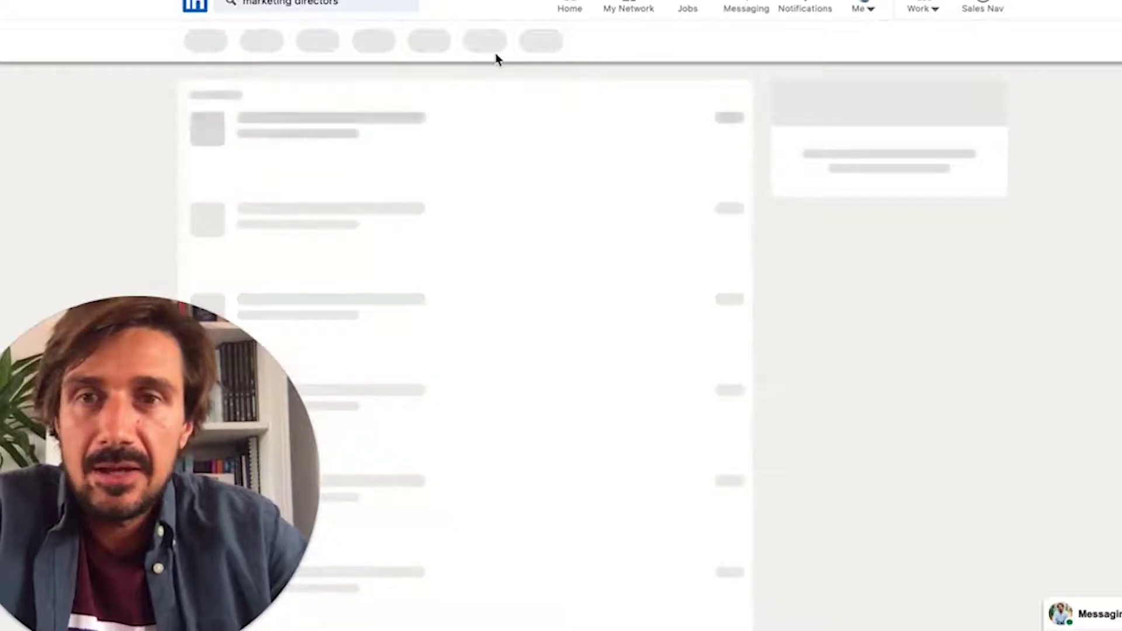
left_click(631, 50)
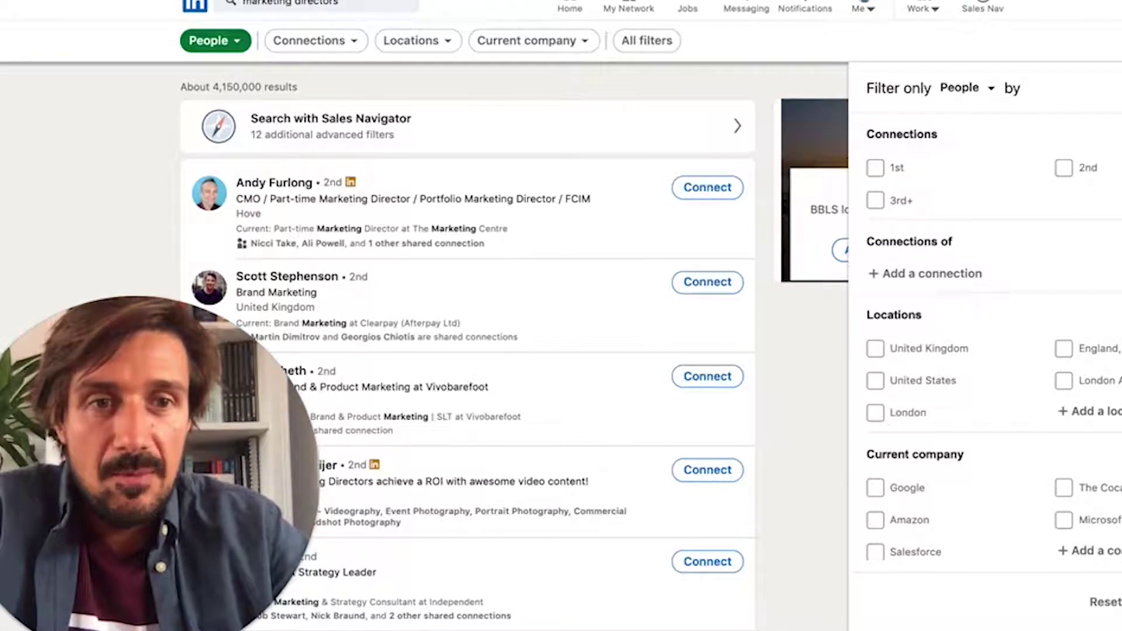
Step: Add the Computer Software industry to the people filters
scroll(1037, 474, "down", 3)
scroll(1060, 398, "down", 3)
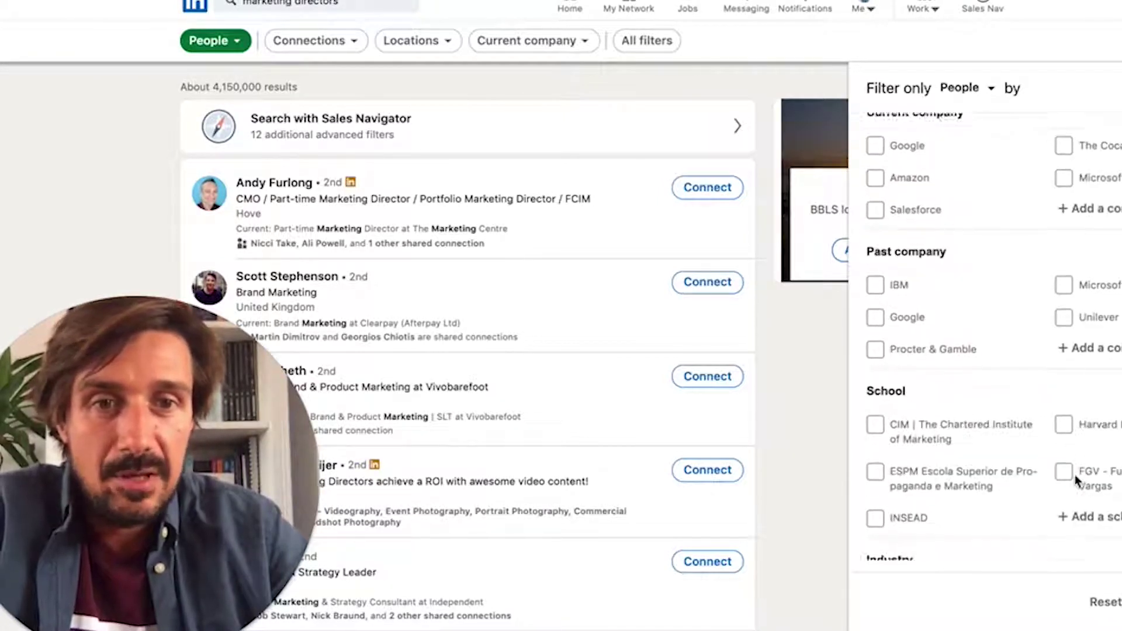
scroll(919, 426, "down", 4)
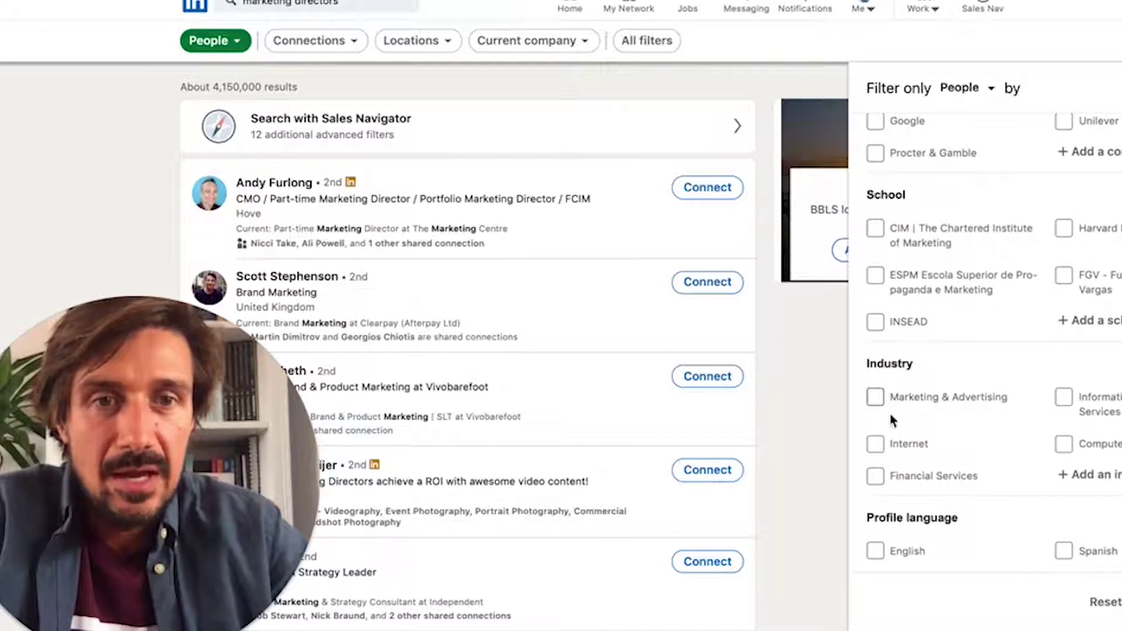
scroll(934, 468, "down", 2)
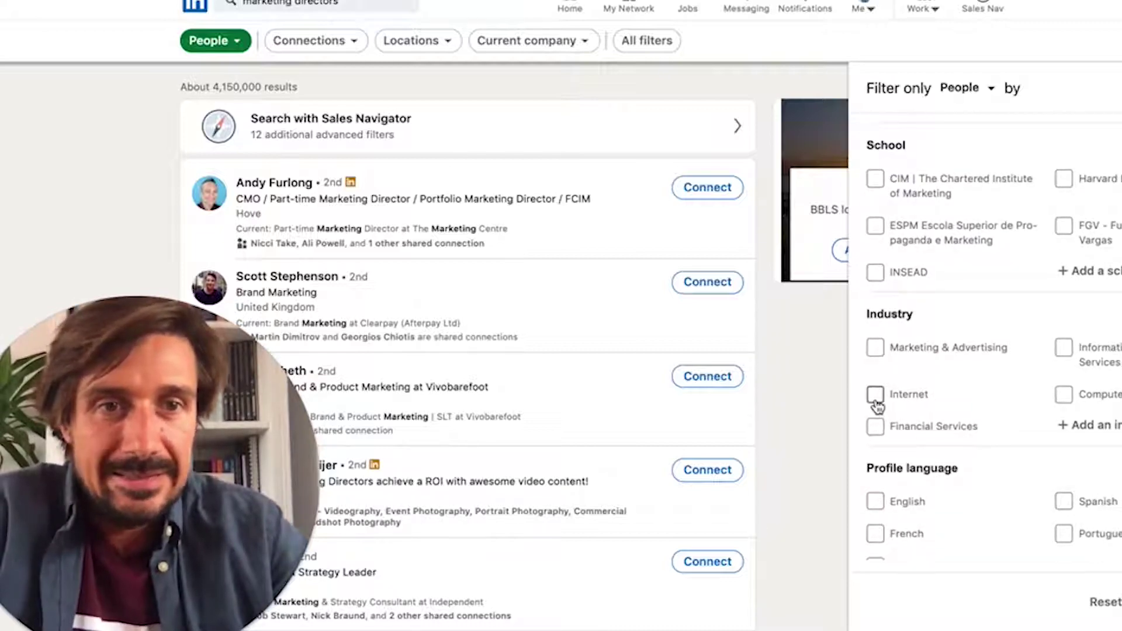
left_click(1064, 395)
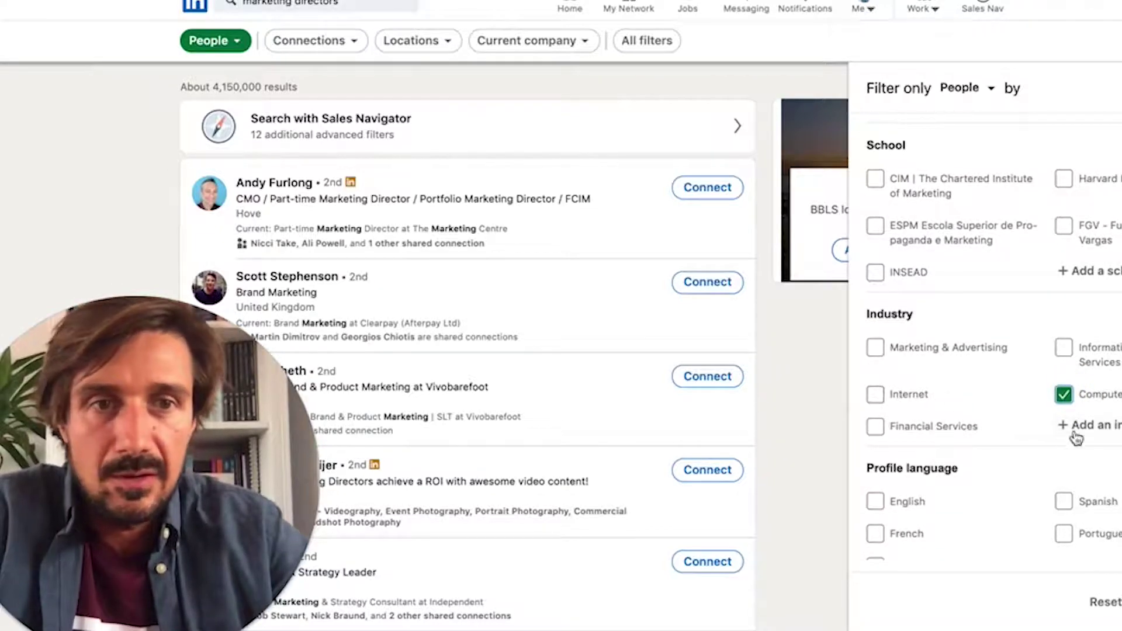
Step: Limit the people filters to 2nd and 3rd+ connections and apply them to show the results
scroll(1061, 590, "down", 5)
scroll(1052, 457, "up", 8)
left_click(1065, 169)
left_click(875, 200)
scroll(988, 336, "down", 10)
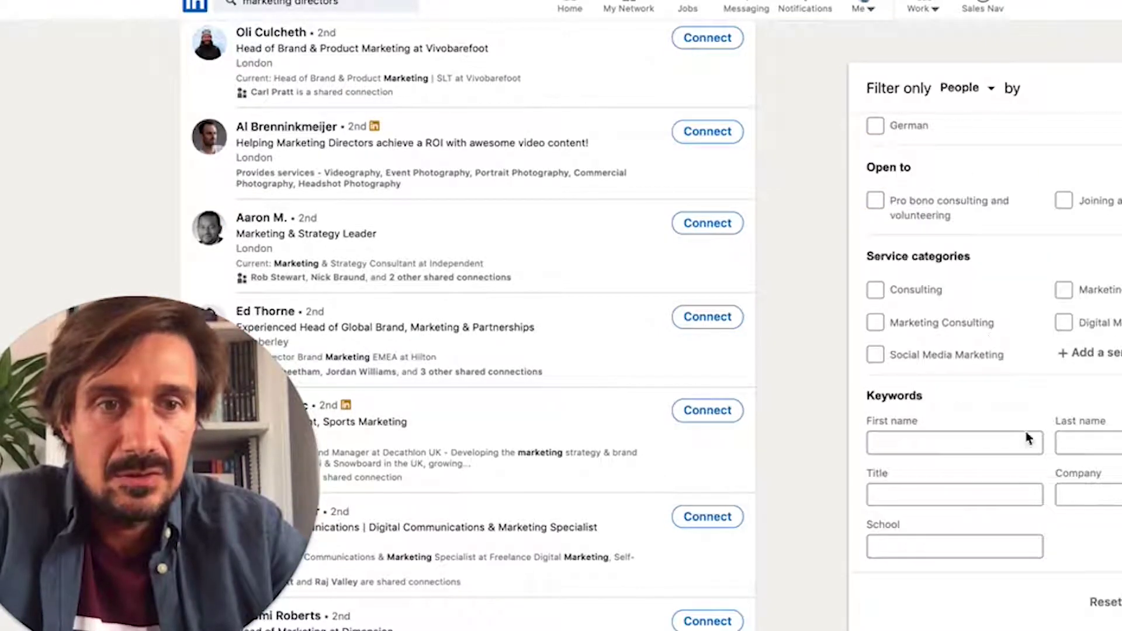
left_click(1113, 602)
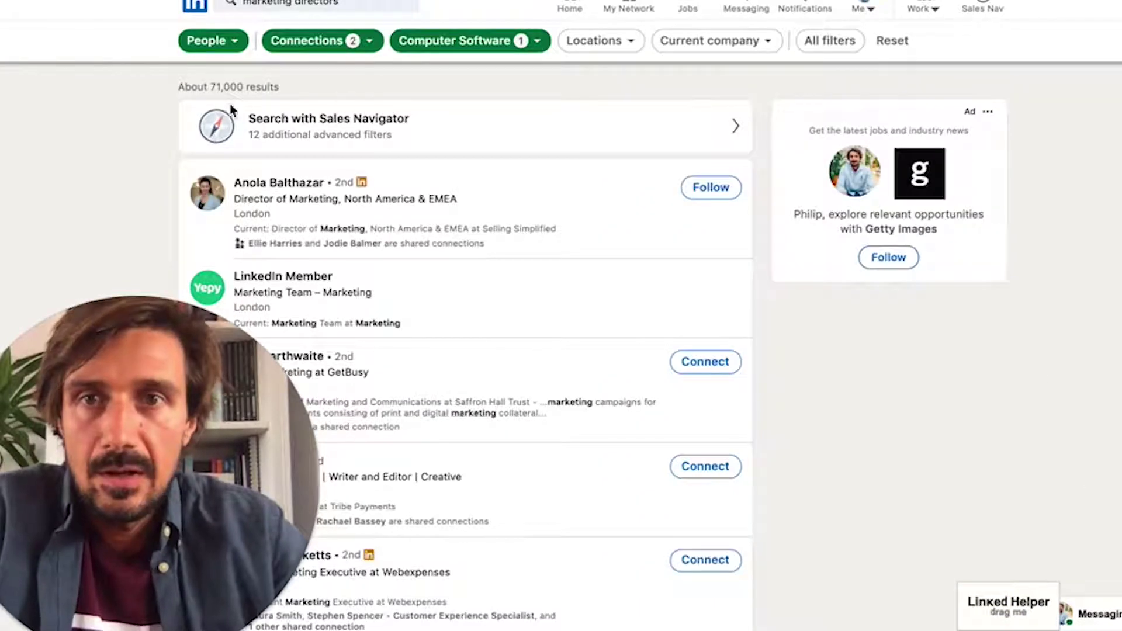
Step: Look through the filtered people results down to the page navigation, with the email finder's prospect list open
scroll(160, 240, "down", 2)
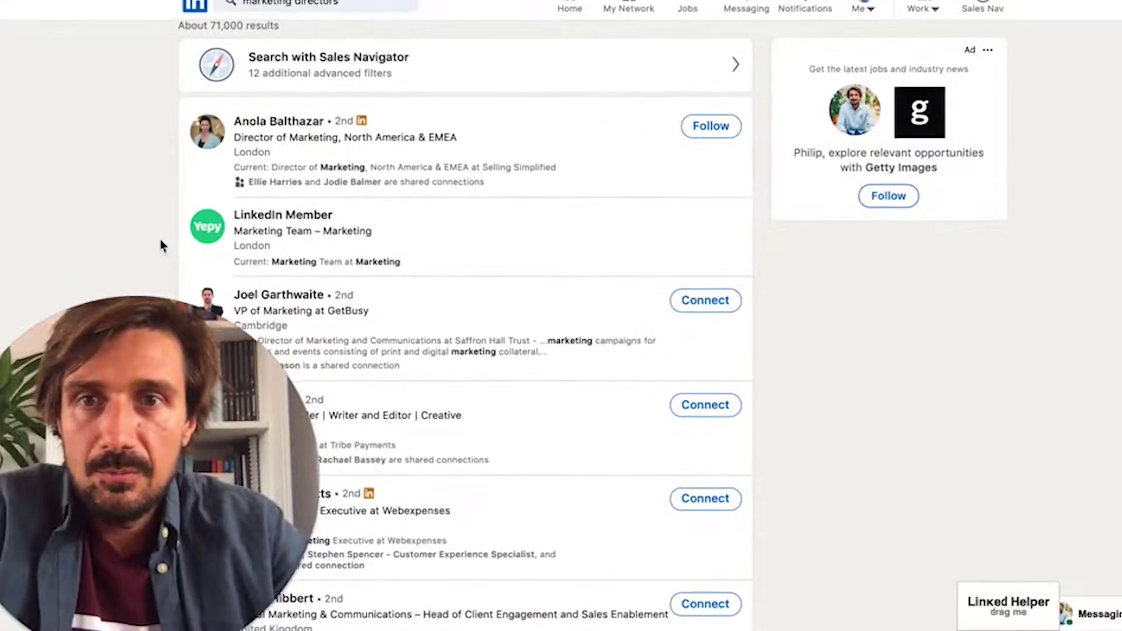
scroll(161, 240, "up", 2)
scroll(240, 158, "down", 5)
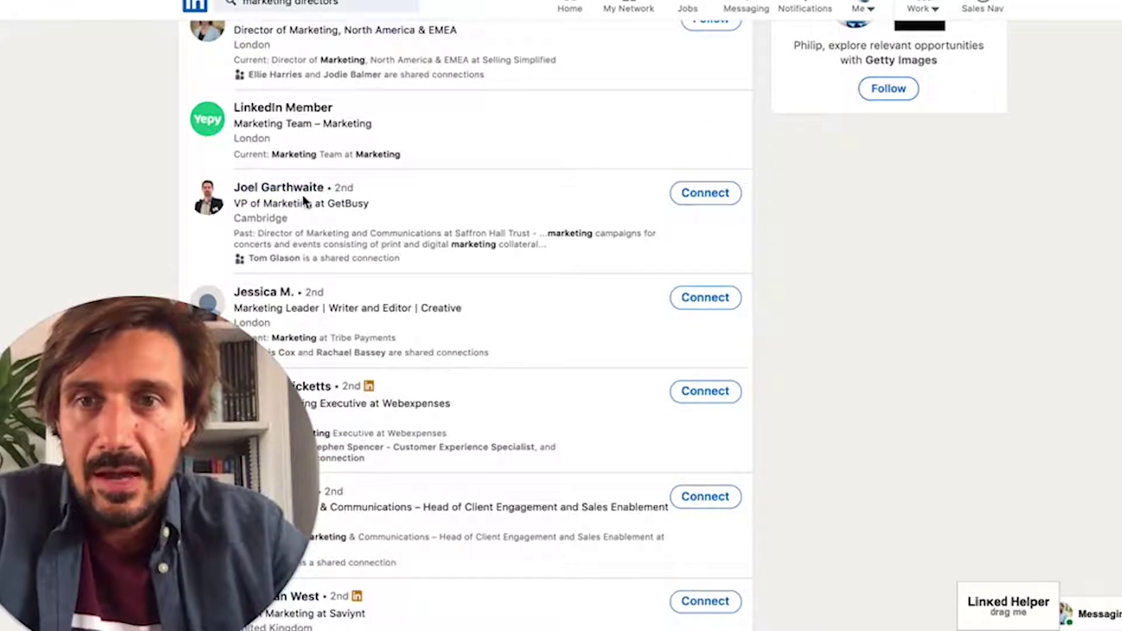
scroll(351, 255, "down", 3)
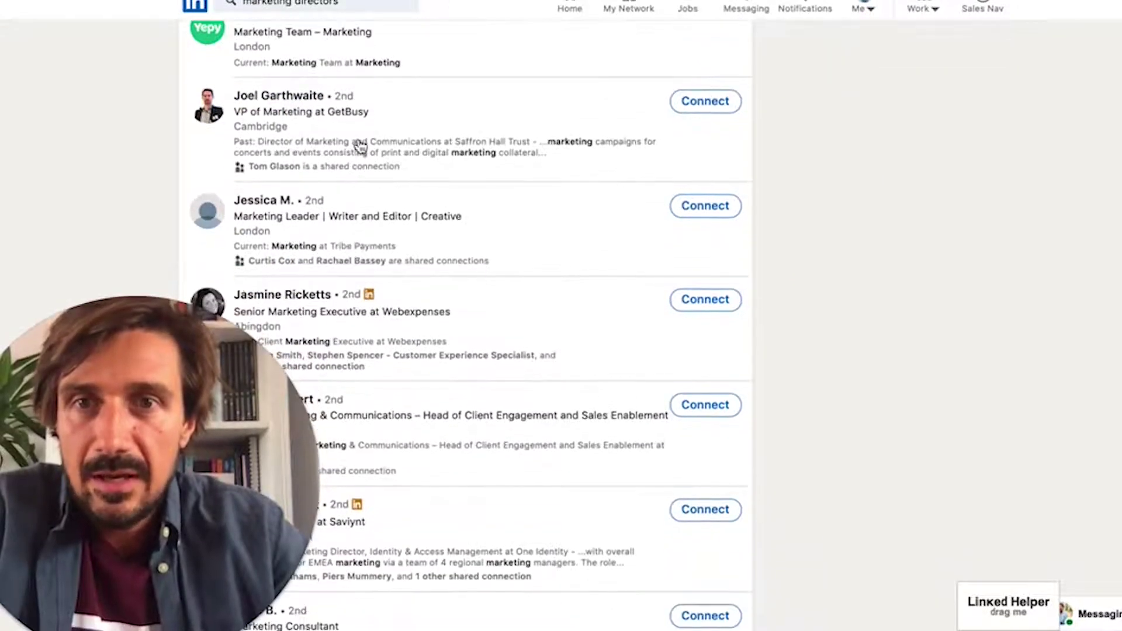
scroll(356, 231, "down", 2)
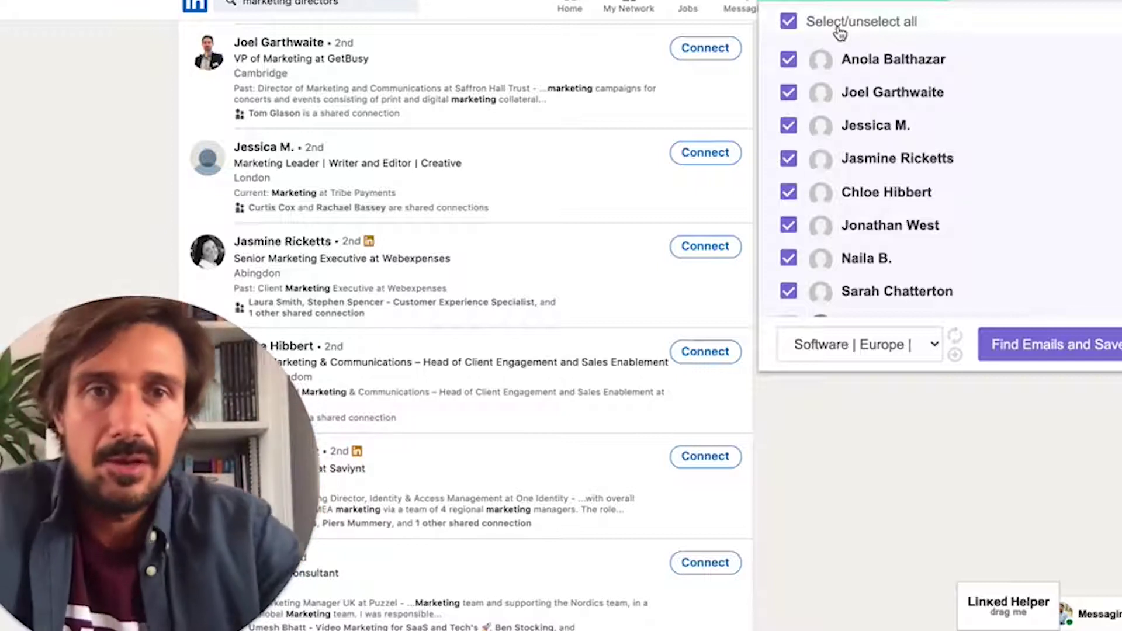
scroll(874, 222, "down", 1)
scroll(882, 220, "up", 1)
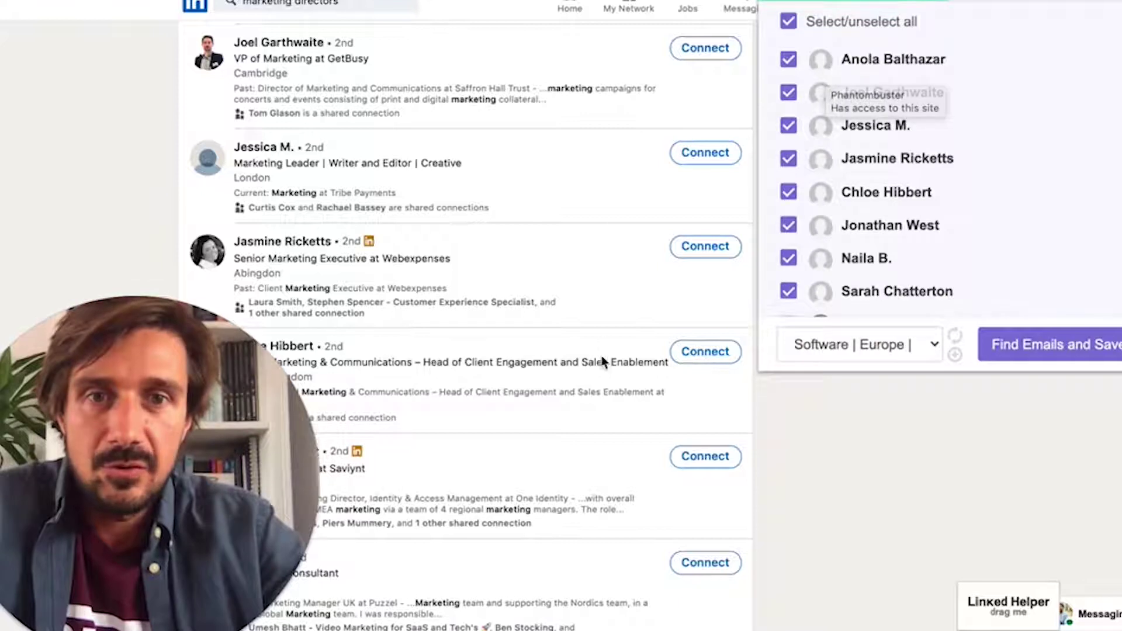
scroll(615, 435, "down", 10)
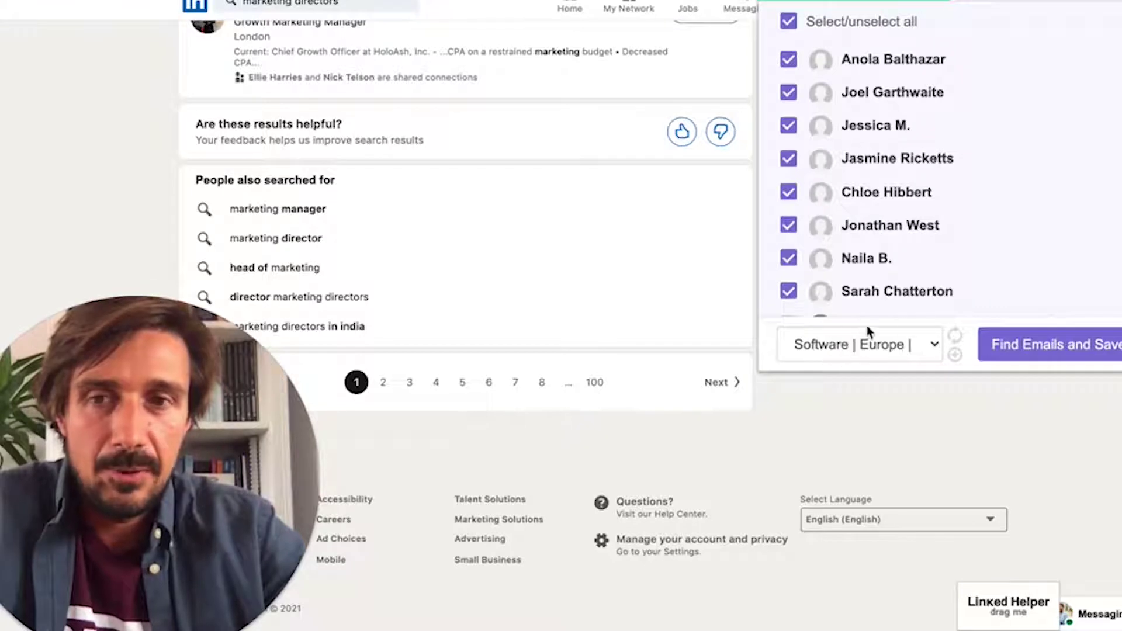
Step: Set up a multi-page email extraction of the search results with 100 as the end page
left_click(1043, 346)
left_click(988, 205)
type("00")
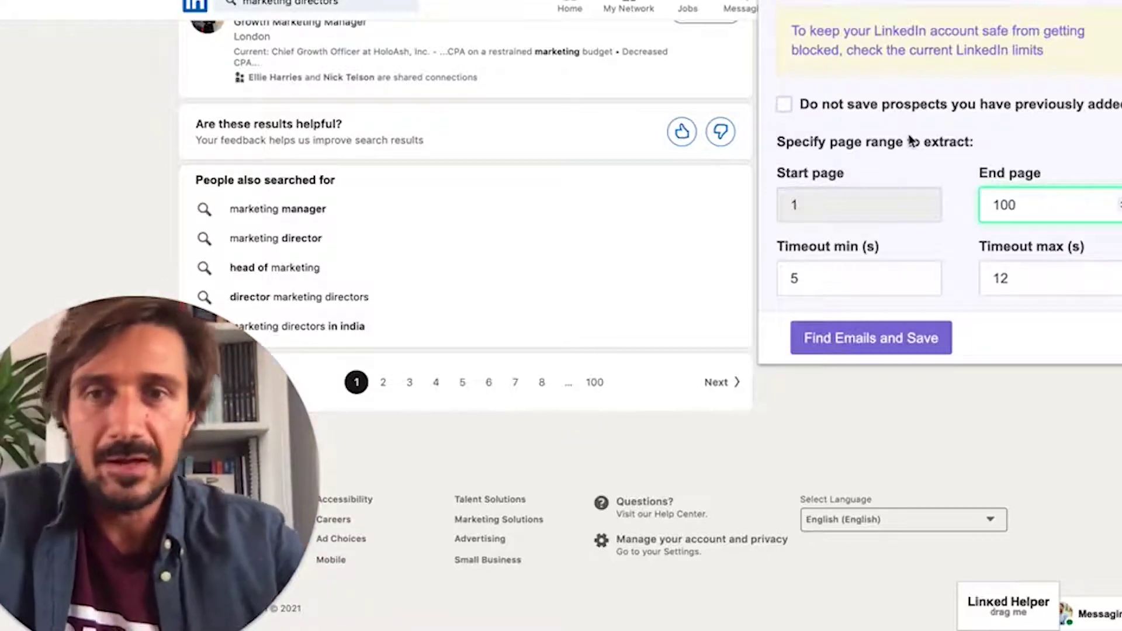
Step: Switch to Sales Navigator, open all lead filters and review the options down to the group filter
scroll(388, 171, "up", 10)
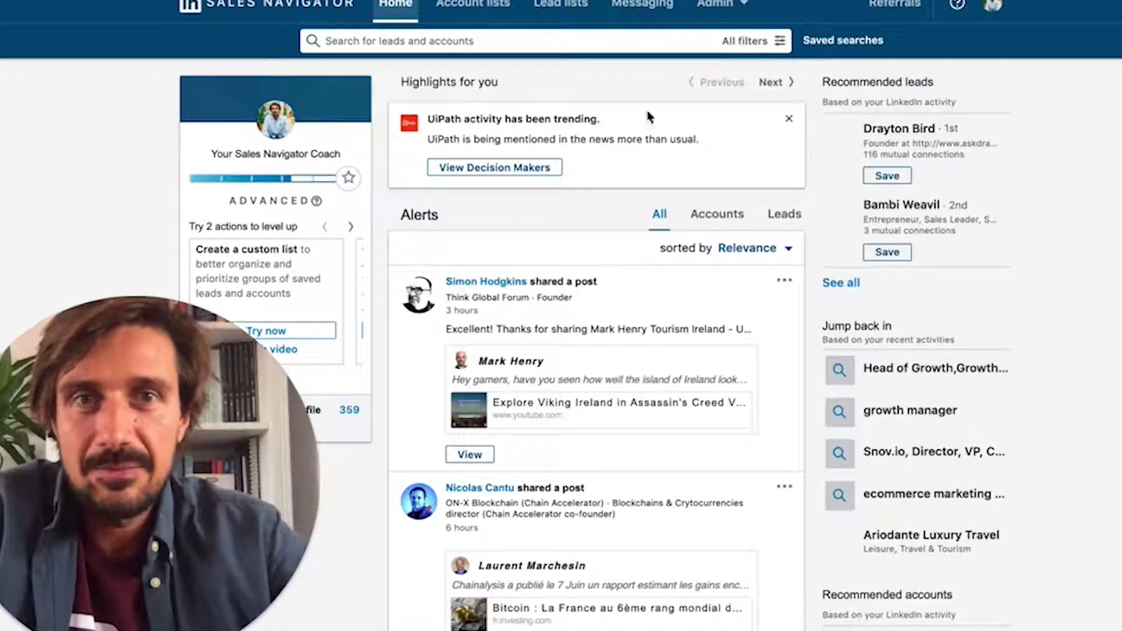
left_click(764, 45)
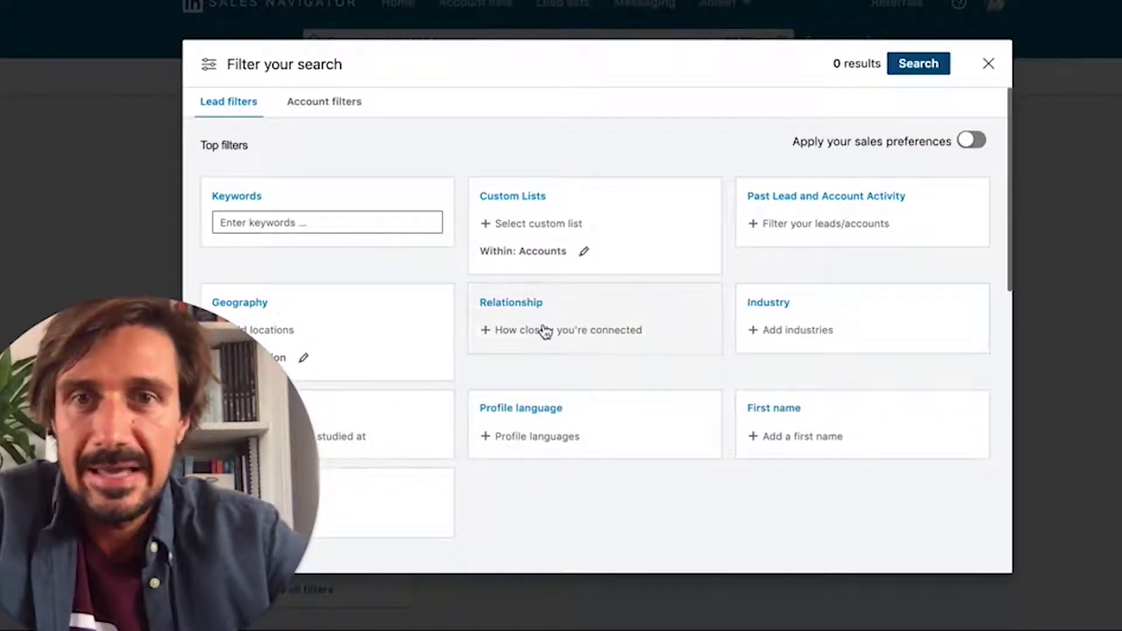
scroll(544, 329, "down", 1)
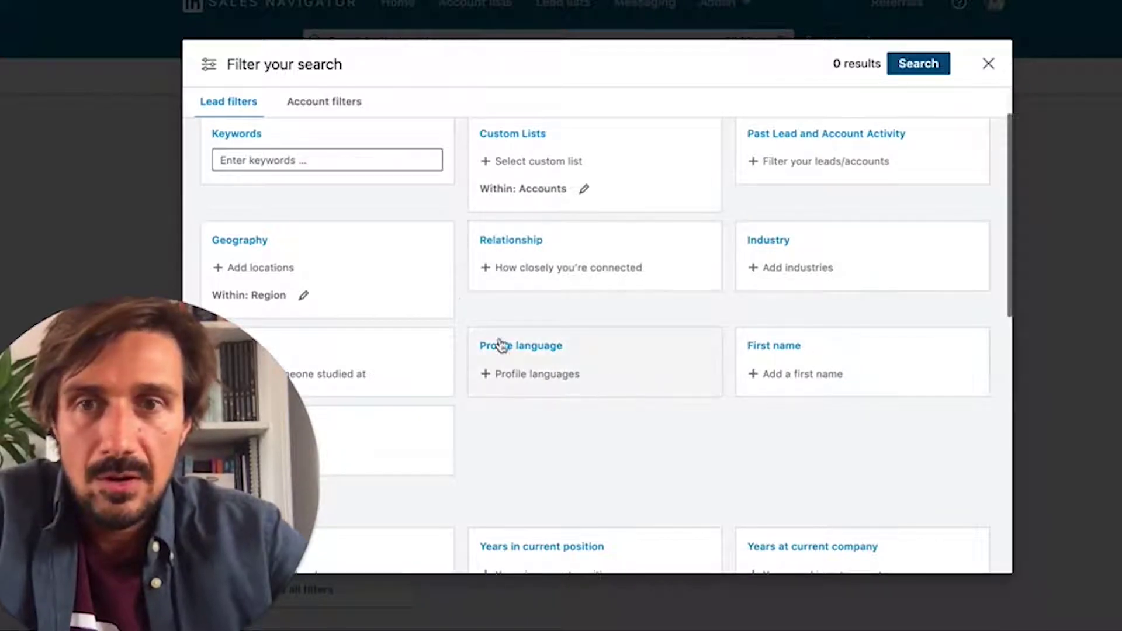
scroll(685, 419, "down", 5)
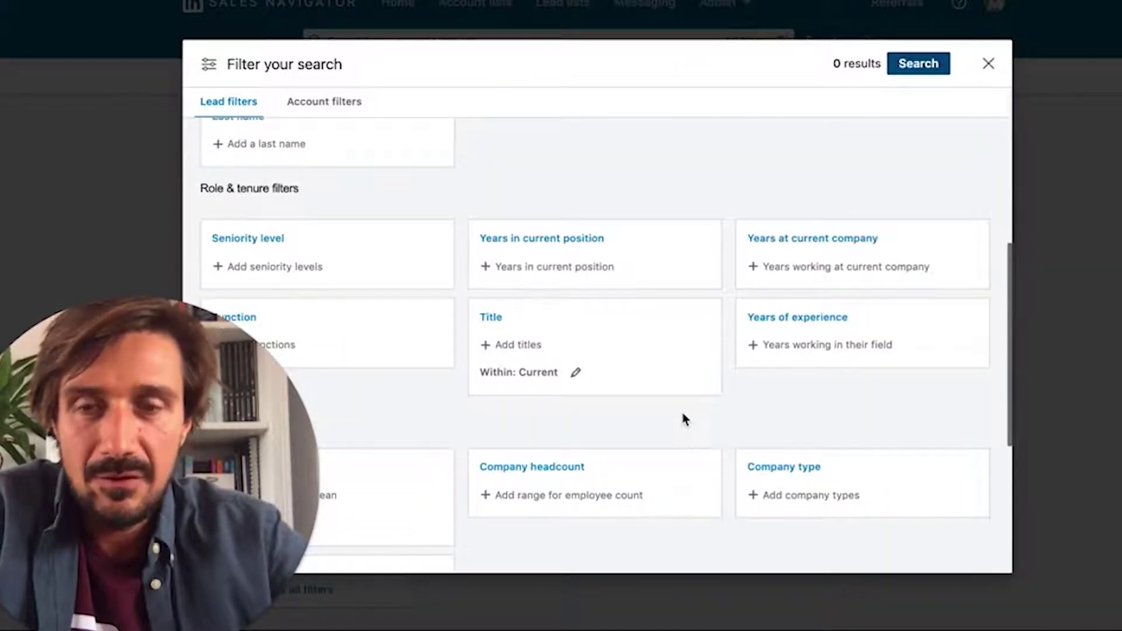
scroll(656, 491, "down", 4)
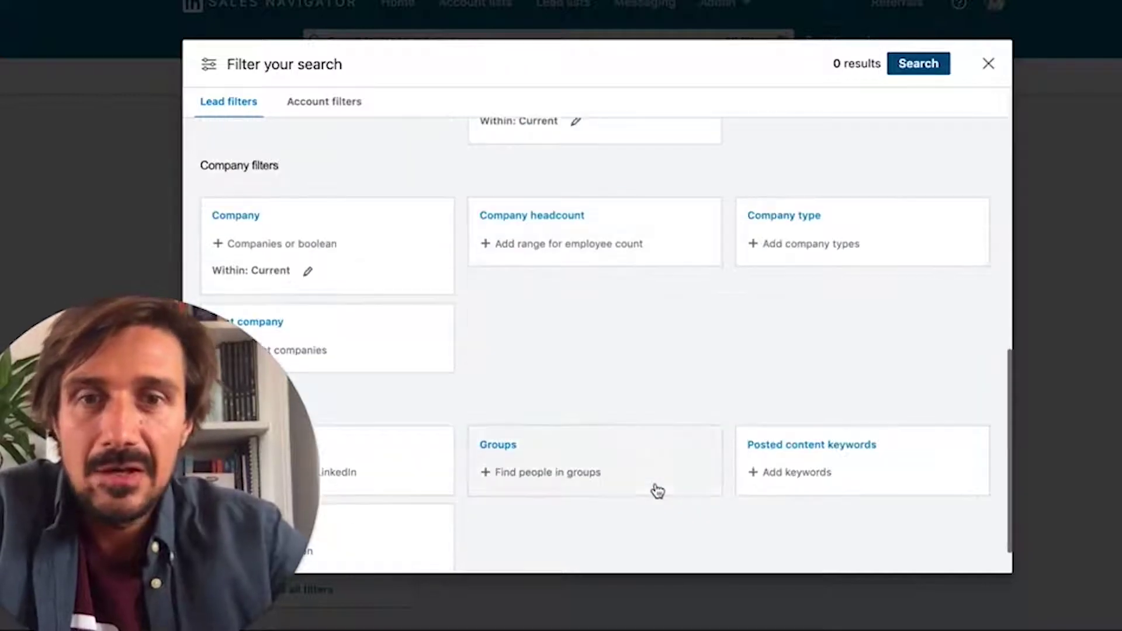
scroll(596, 388, "down", 1)
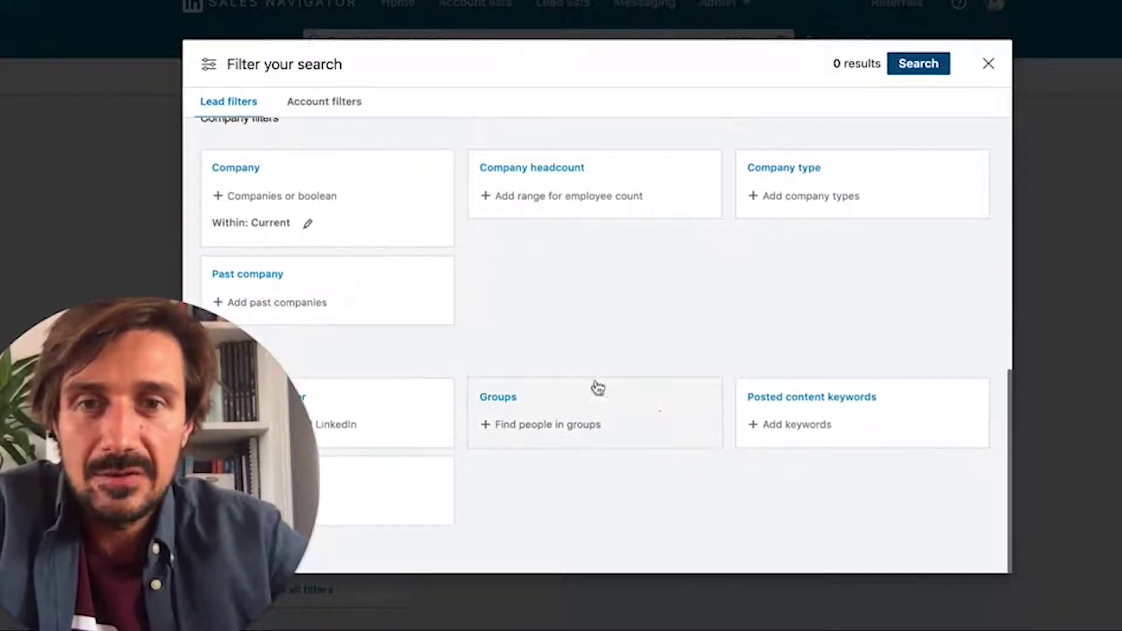
Step: Find "linkedin adve" among the groups and filter the leads by LinkedIn Advertising Group
left_click(548, 417)
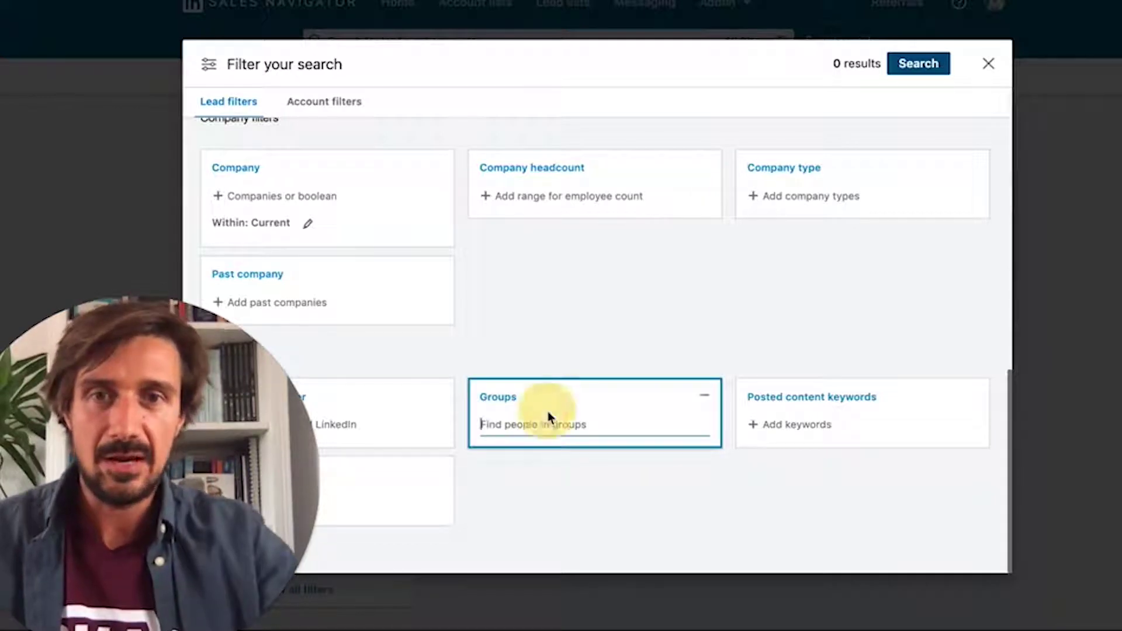
type("linkedin ")
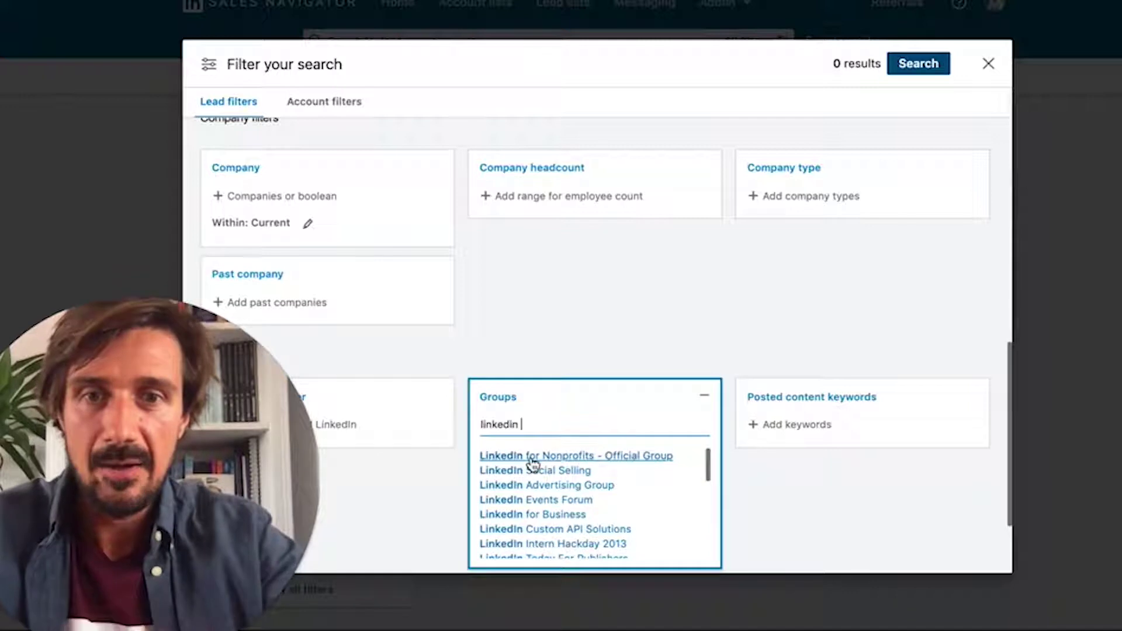
type("ads")
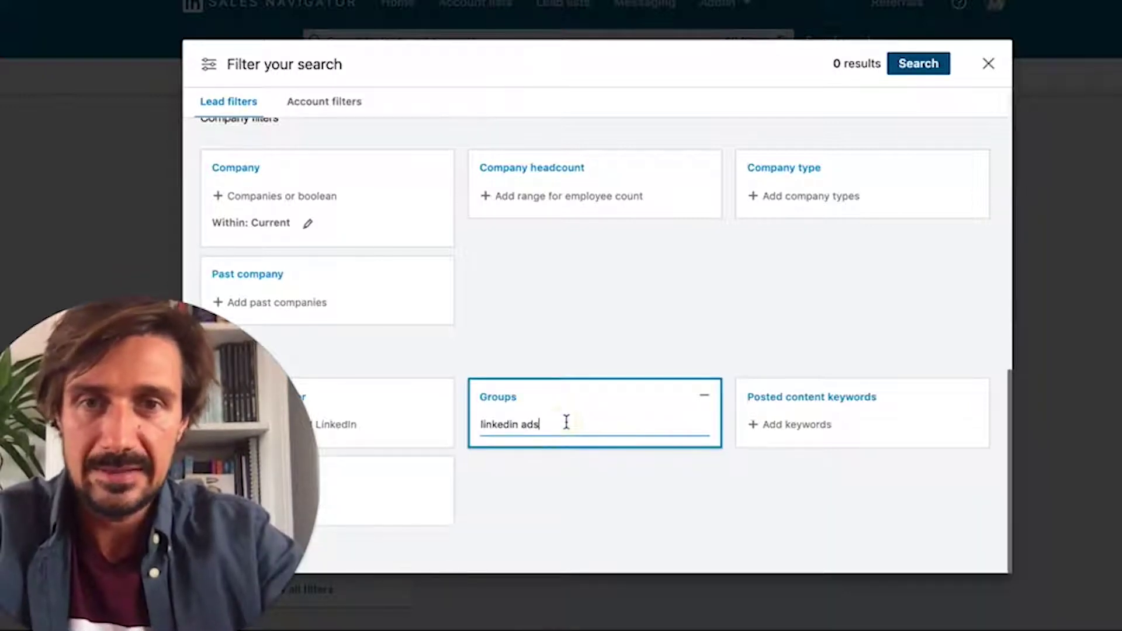
key("BackSpace")
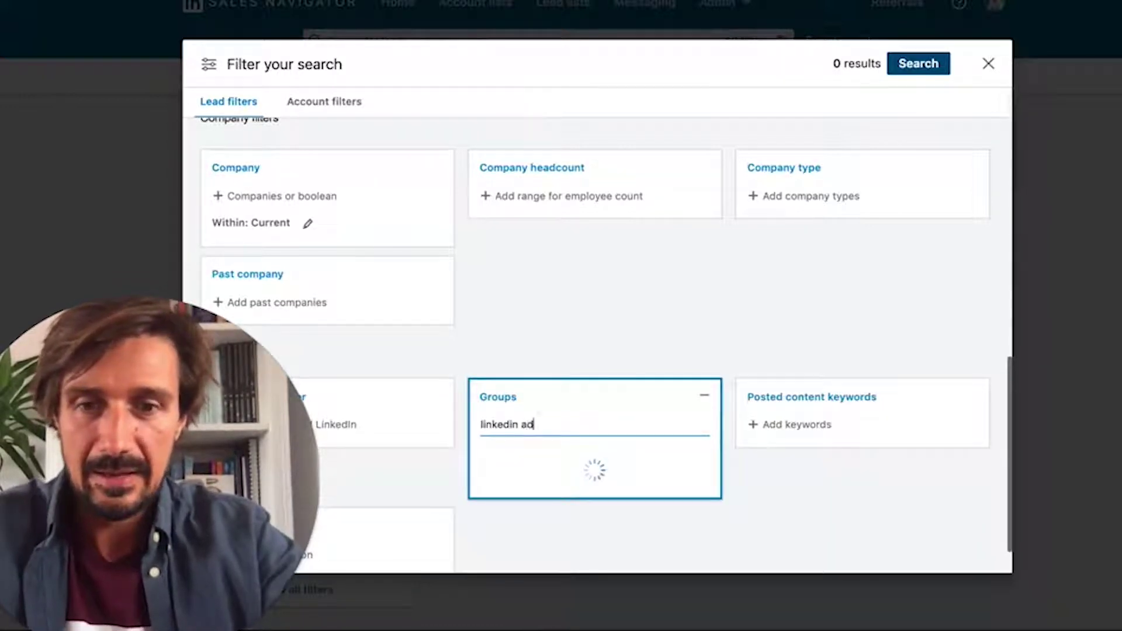
type("ve")
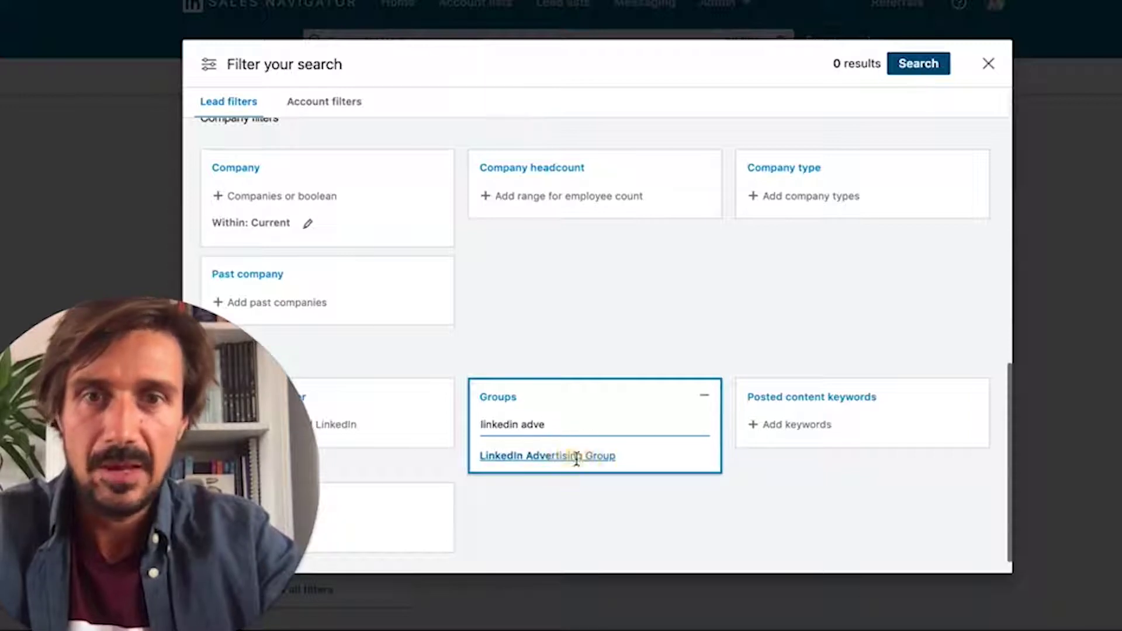
left_click(576, 456)
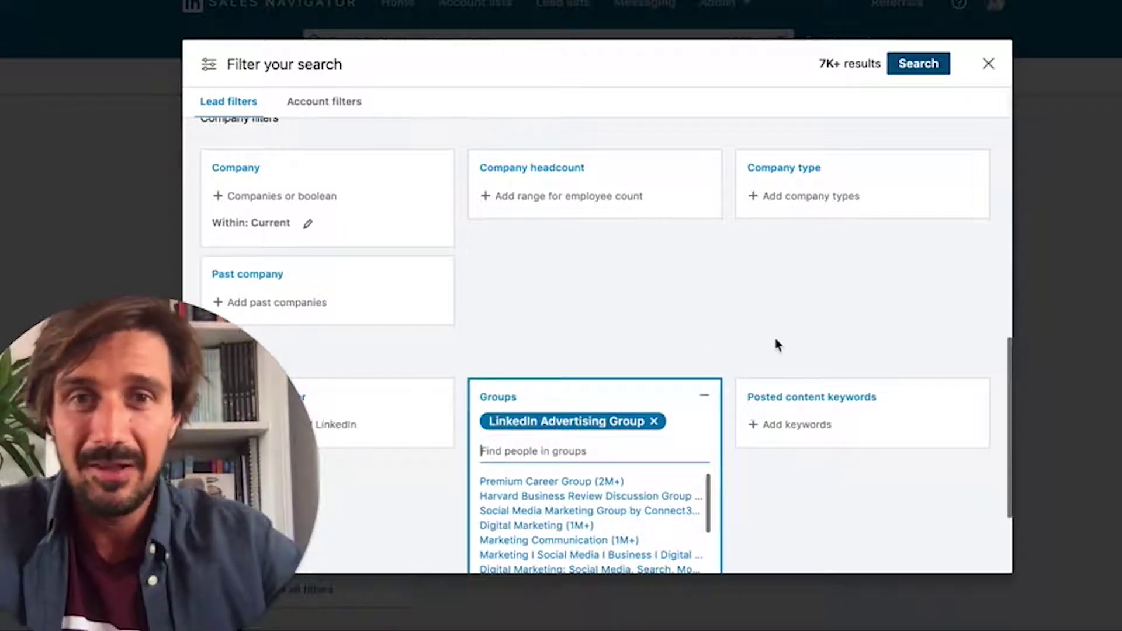
scroll(844, 377, "down", 3)
left_click(782, 364)
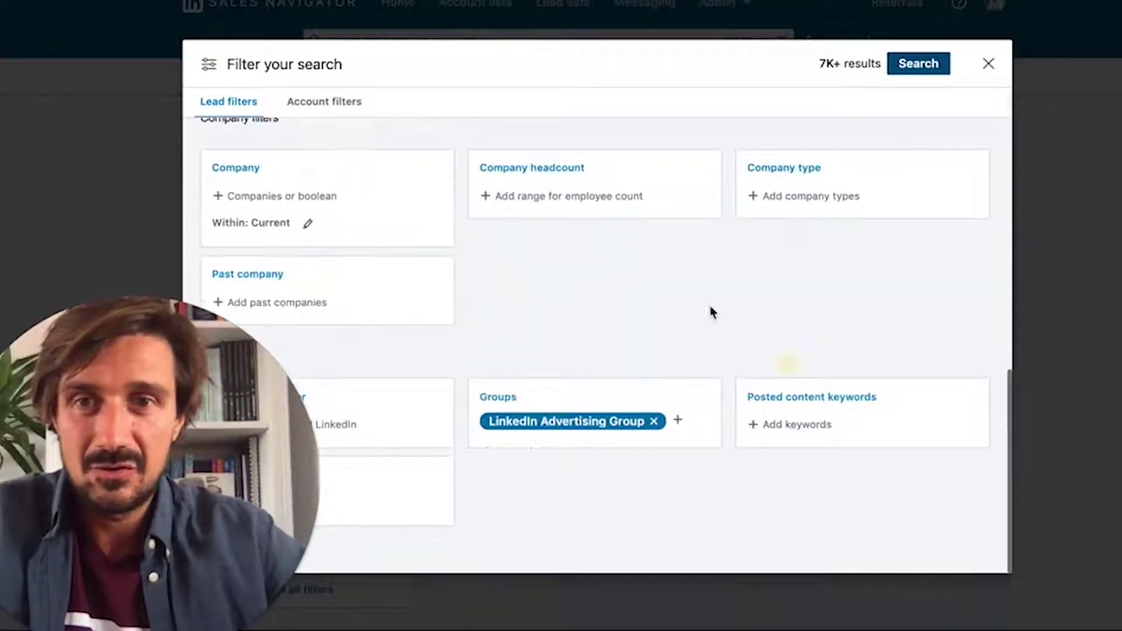
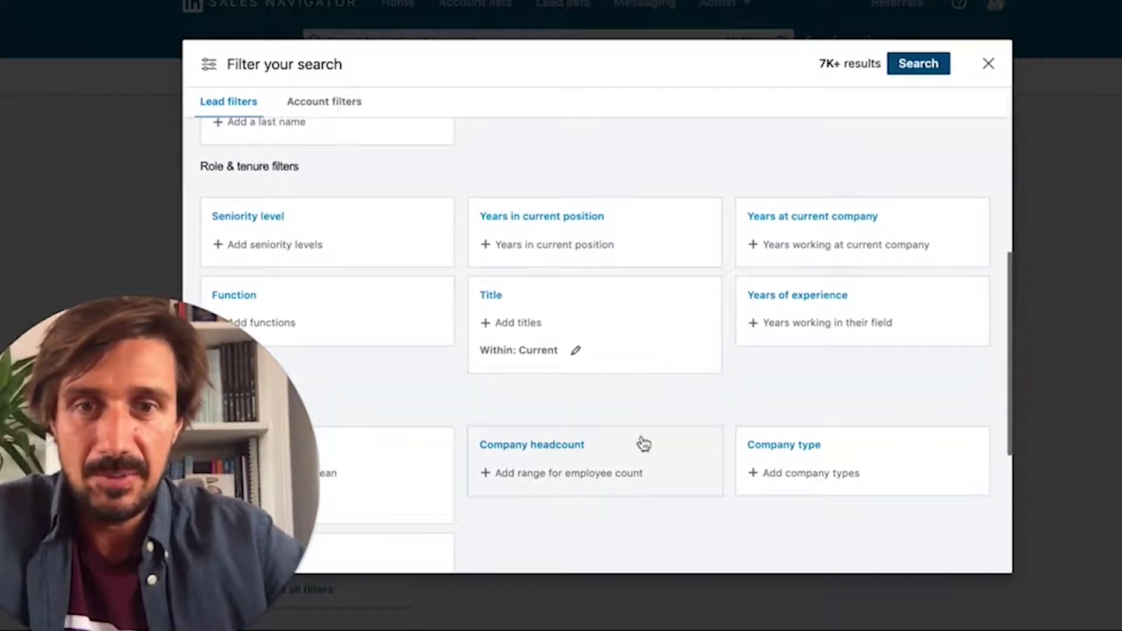
Step: Review the company headcount ranges and the other lead filters, including geography, industry, school and profile language
left_click(646, 478)
left_click(654, 439)
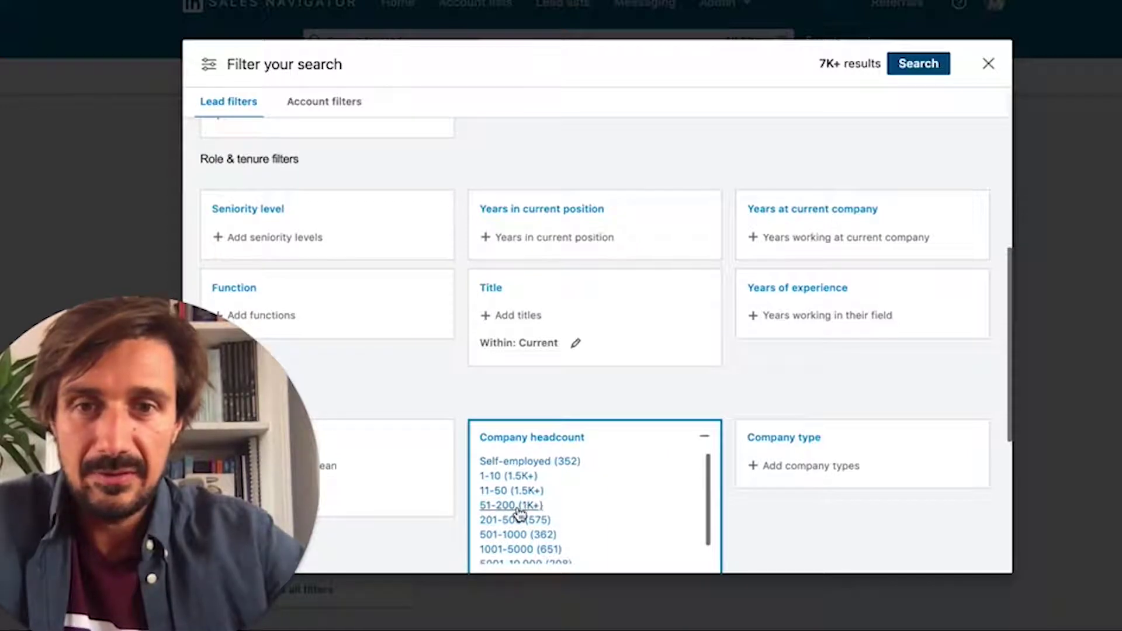
scroll(646, 358, "up", 3)
scroll(322, 279, "up", 2)
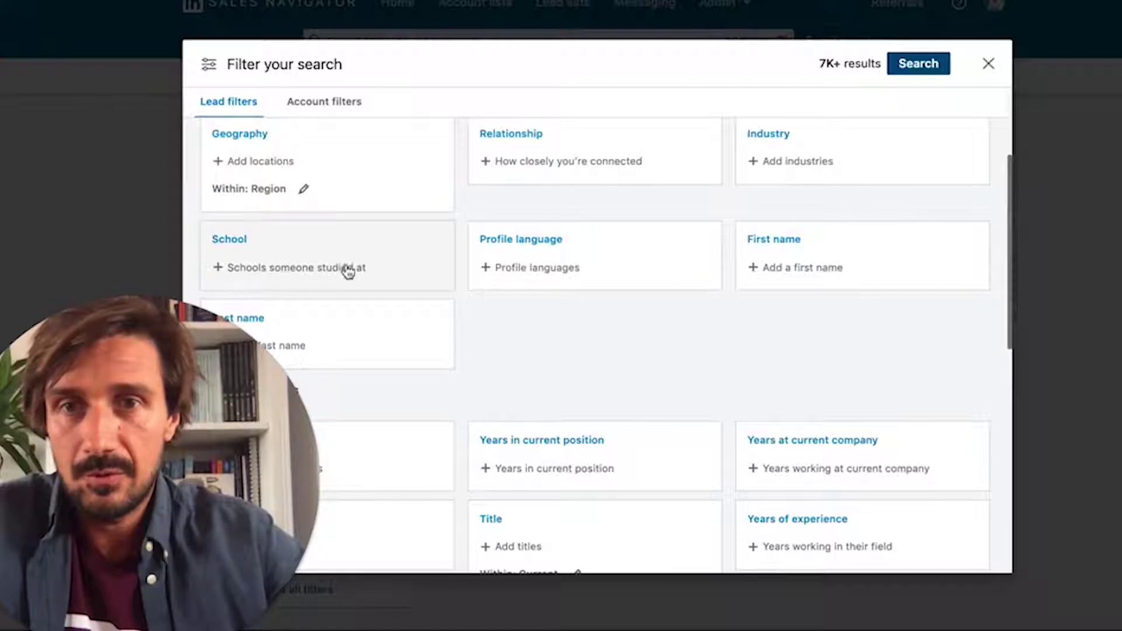
scroll(458, 339, "down", 1)
scroll(439, 336, "up", 2)
scroll(349, 200, "up", 2)
scroll(349, 200, "up", 1)
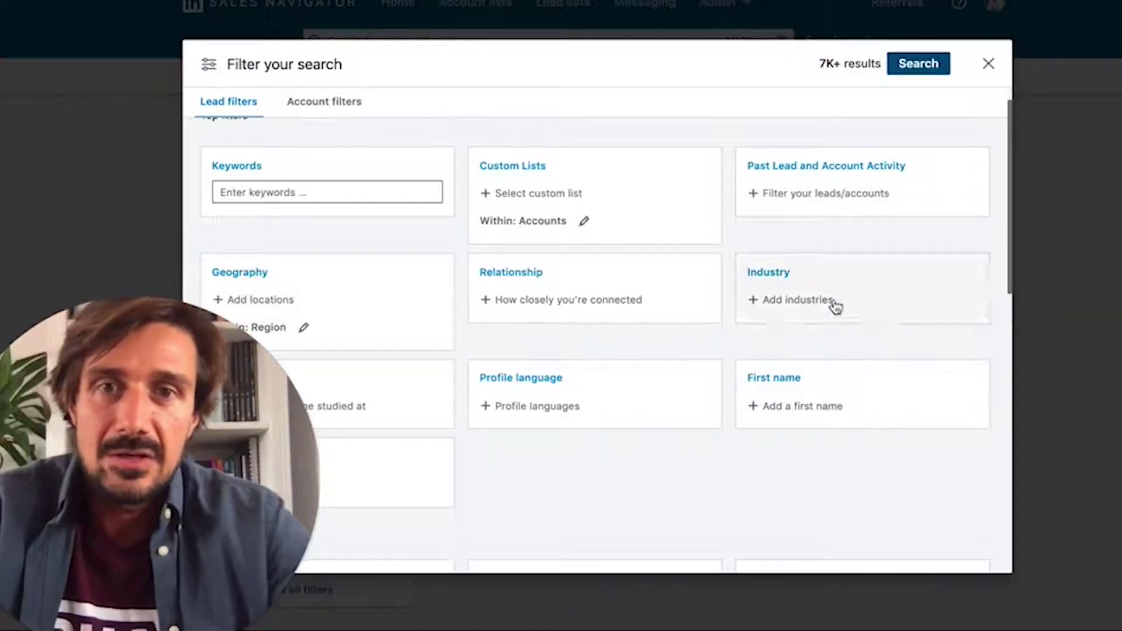
scroll(646, 354, "down", 2)
scroll(646, 358, "down", 10)
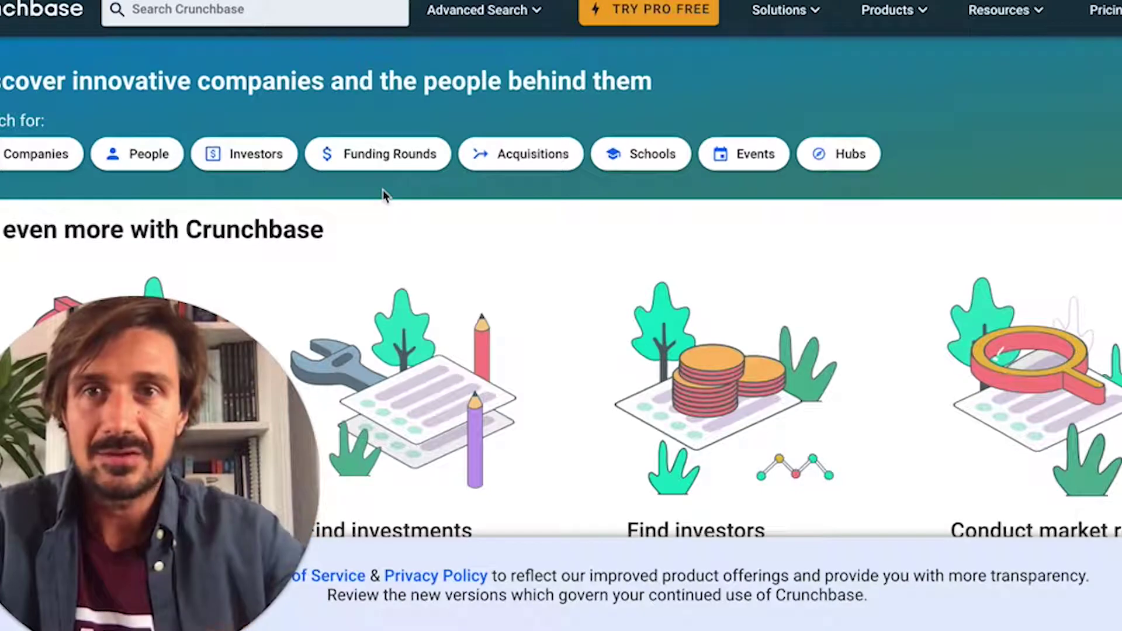
Step: Switch to Crunchbase and open the advanced search for companies
left_click(223, 13)
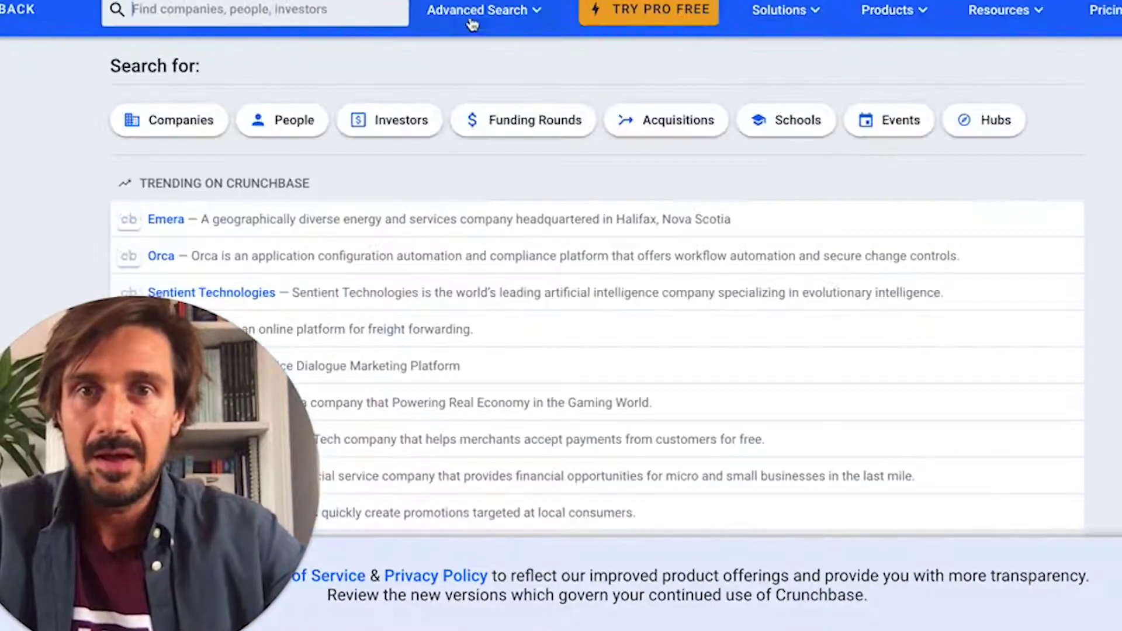
left_click(494, 17)
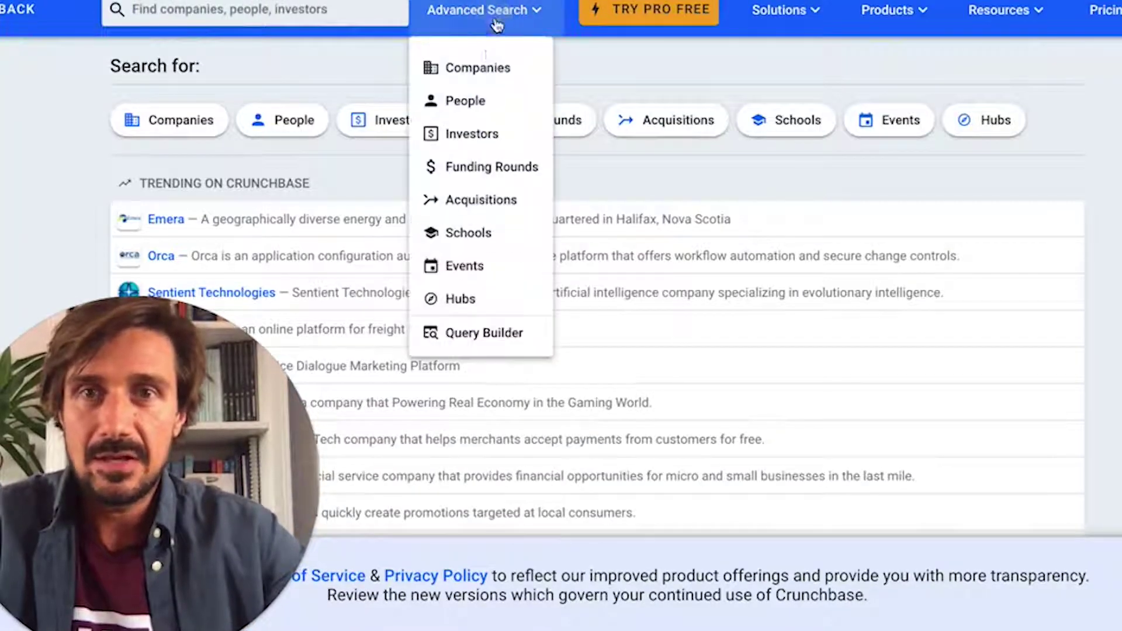
left_click(483, 69)
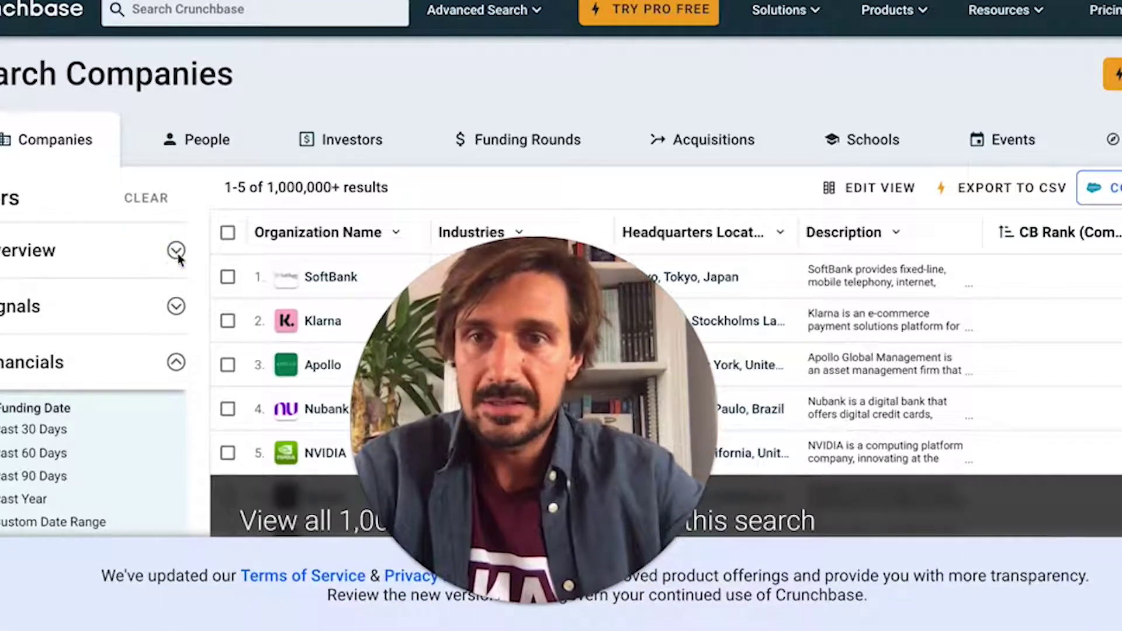
Step: Expand the overview filters and filter the companies by the SaaS industry
left_click(176, 251)
left_click(111, 322)
scroll(111, 334, "down", 2)
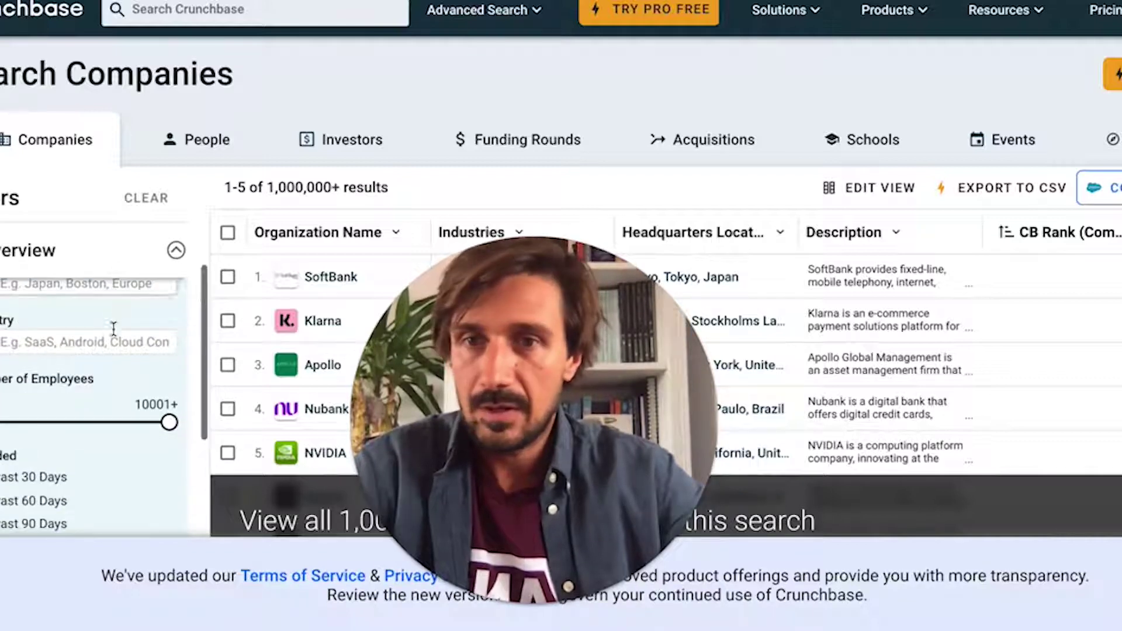
scroll(120, 354, "down", 4)
scroll(121, 354, "up", 5)
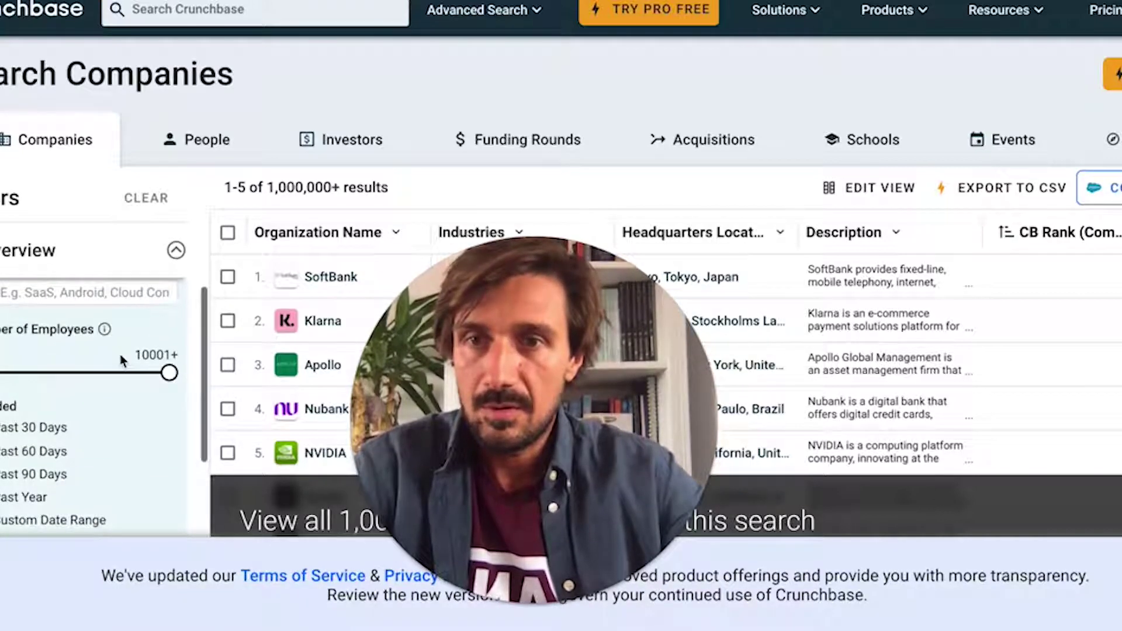
scroll(120, 355, "up", 1)
left_click(88, 435)
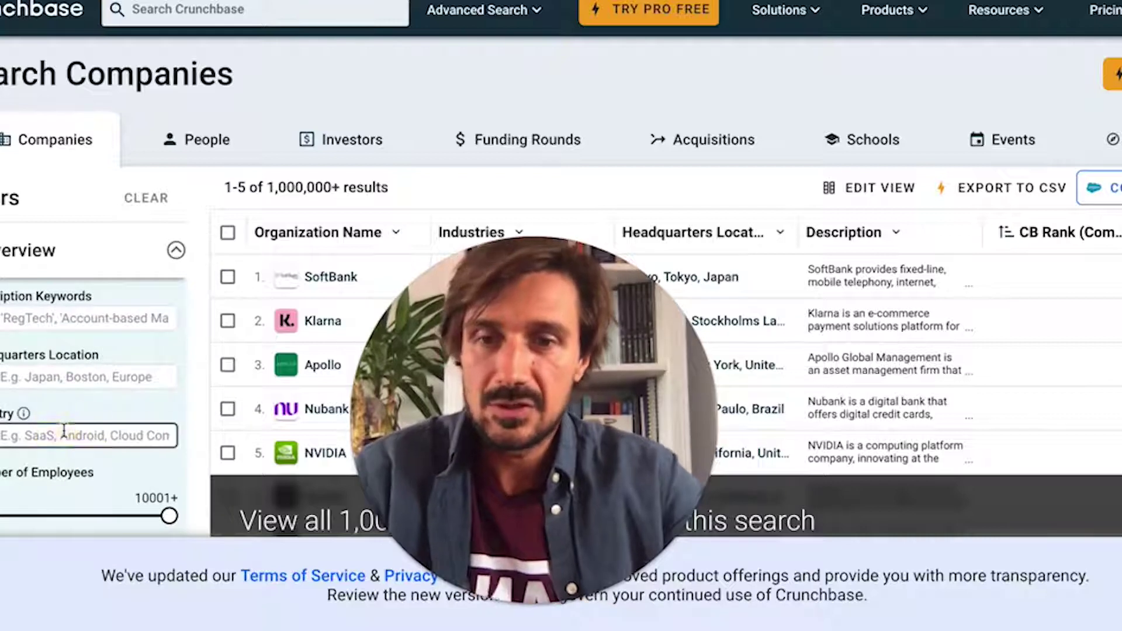
type("saas")
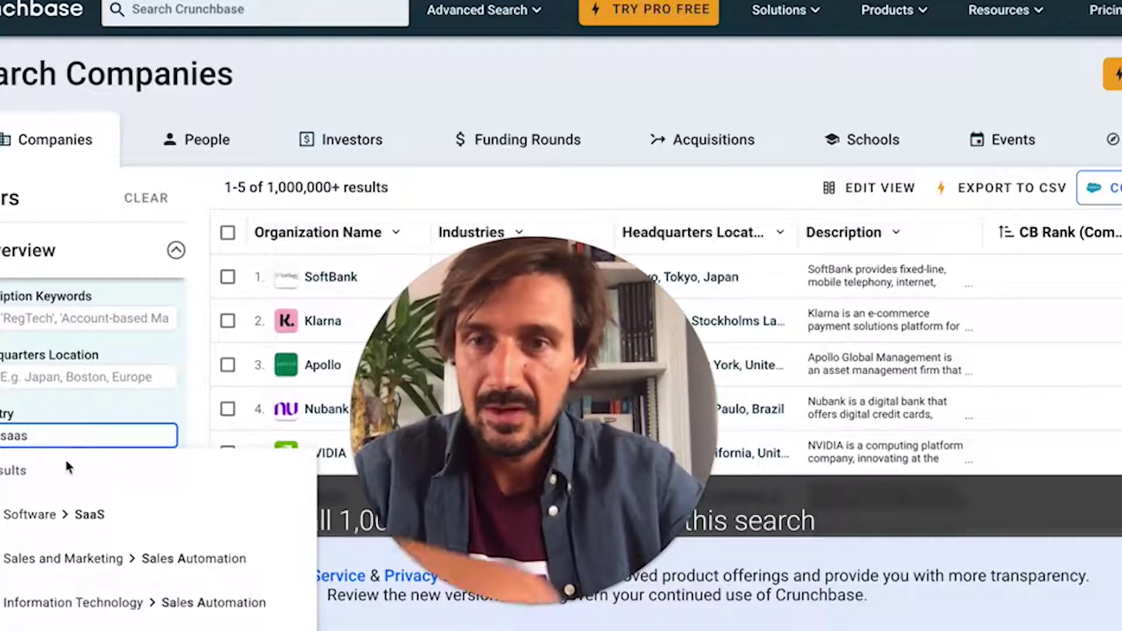
left_click(52, 507)
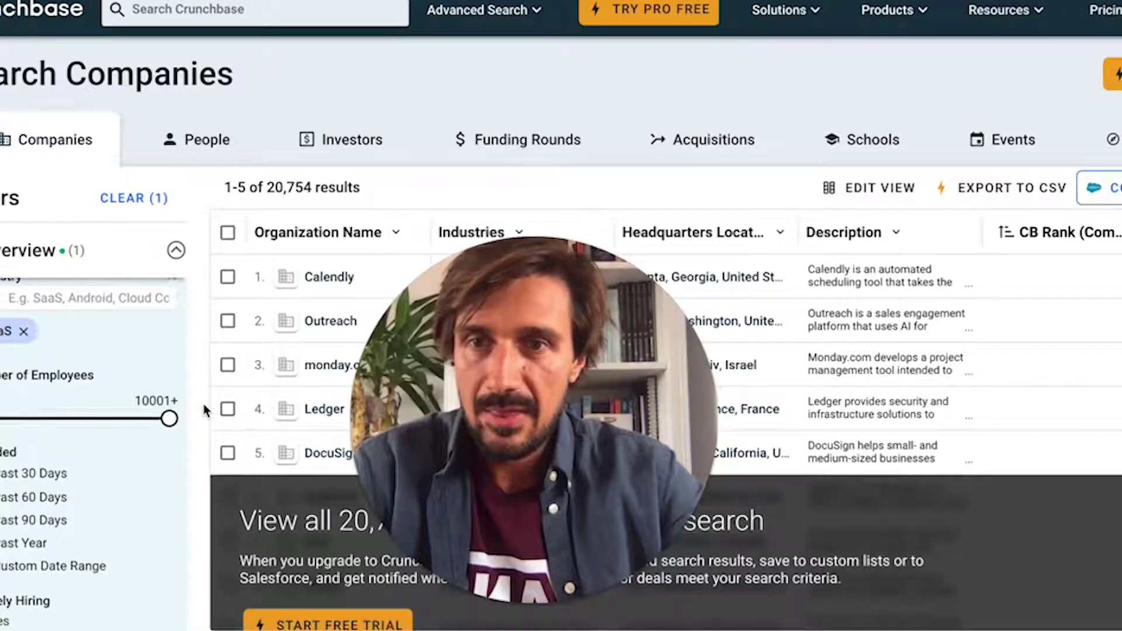
Step: Review the remaining overview filters, such as hiring and event participation, and the signals filters for leadership hires and layoffs
scroll(137, 465, "down", 3)
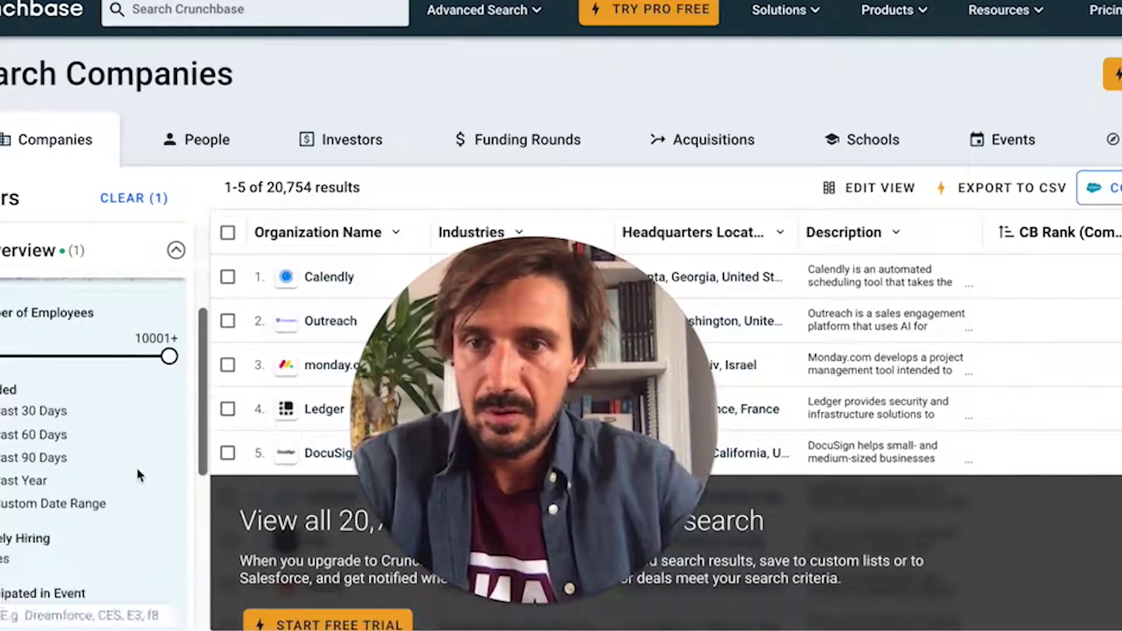
scroll(137, 468, "up", 3)
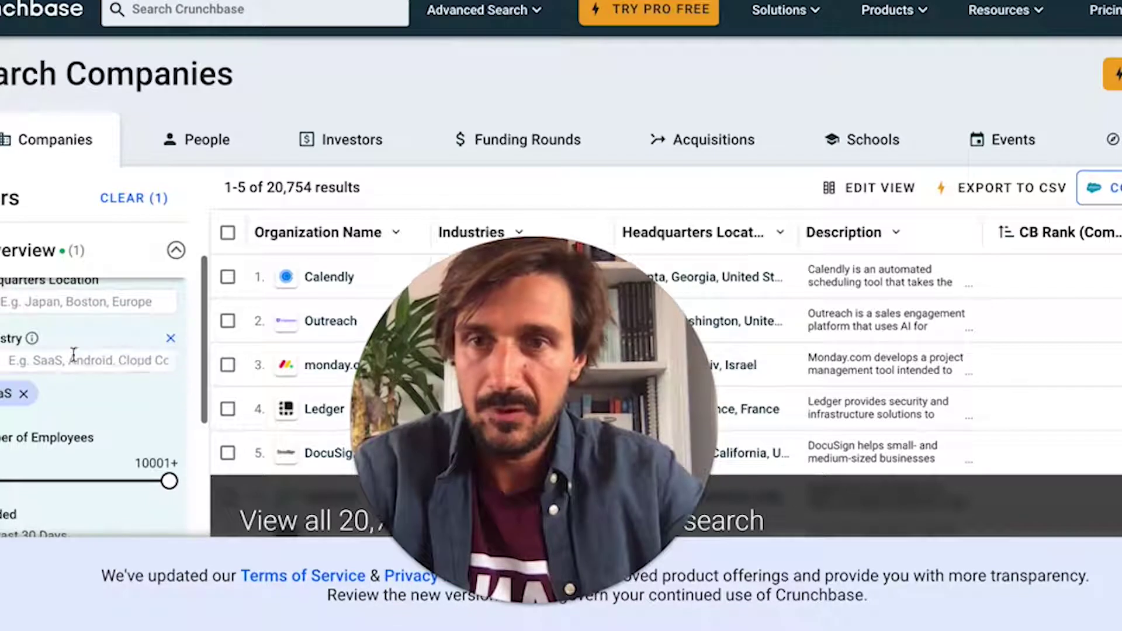
scroll(132, 383, "down", 3)
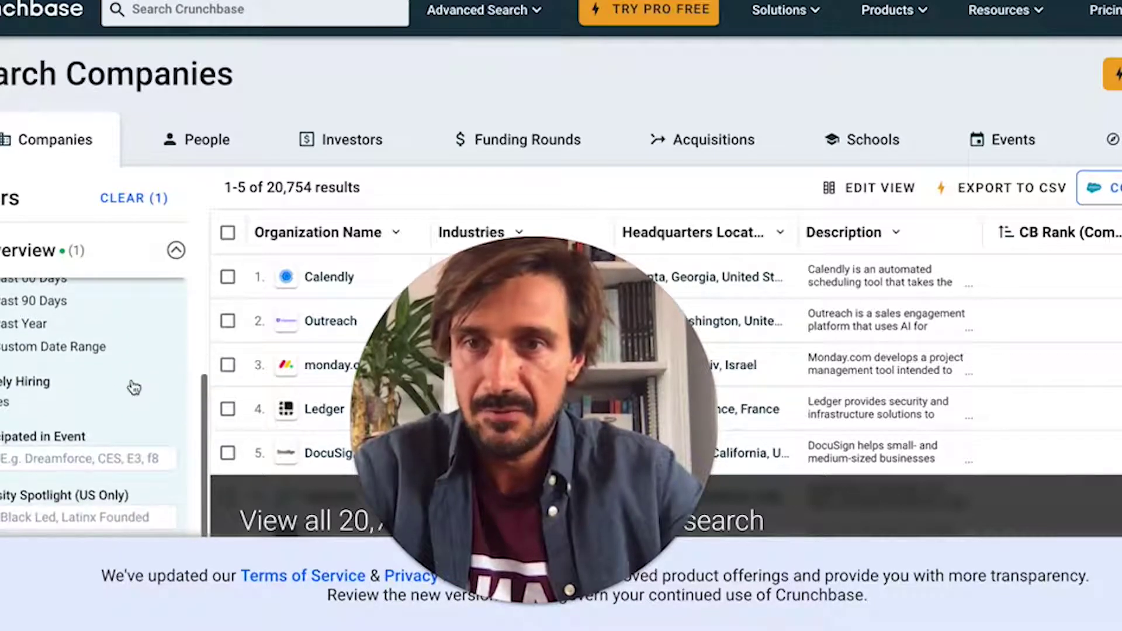
scroll(92, 357, "down", 3)
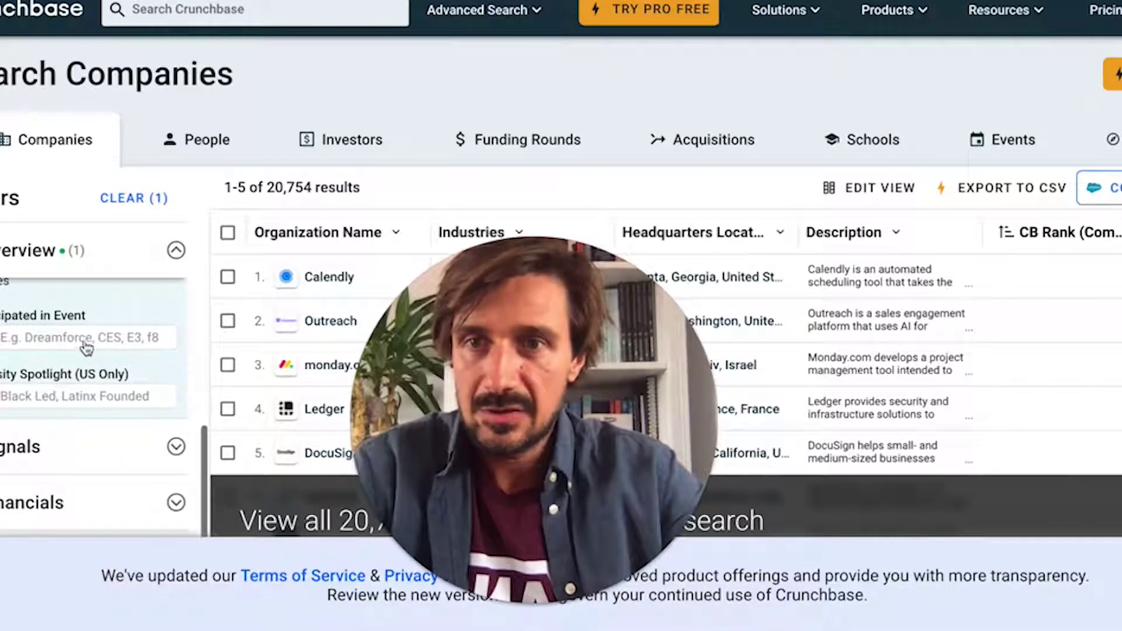
scroll(82, 390, "down", 2)
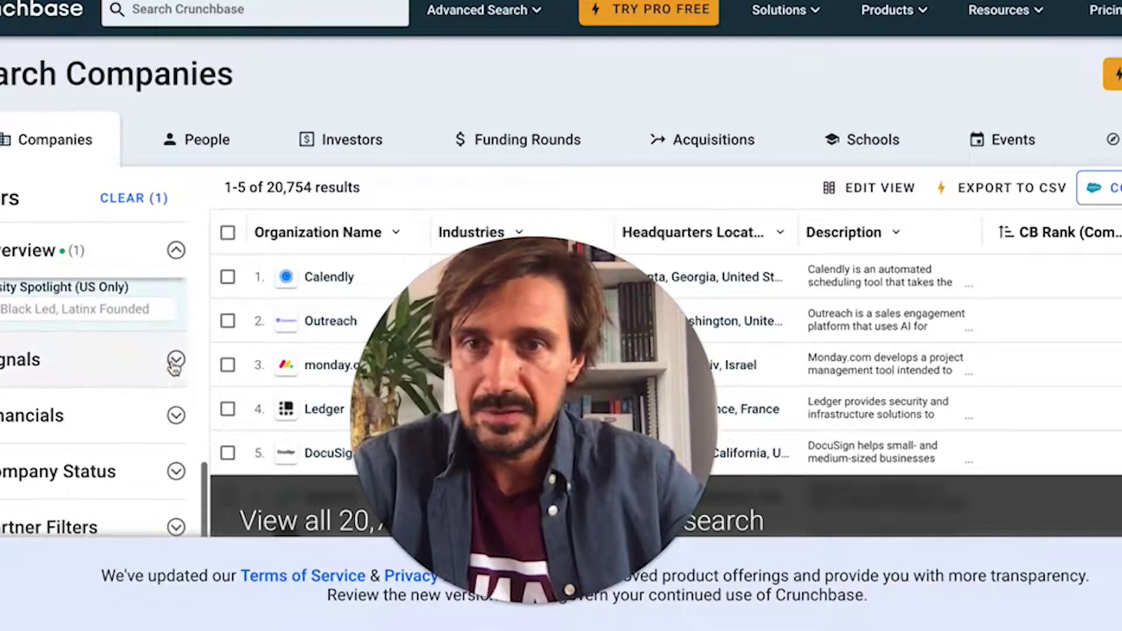
left_click(176, 360)
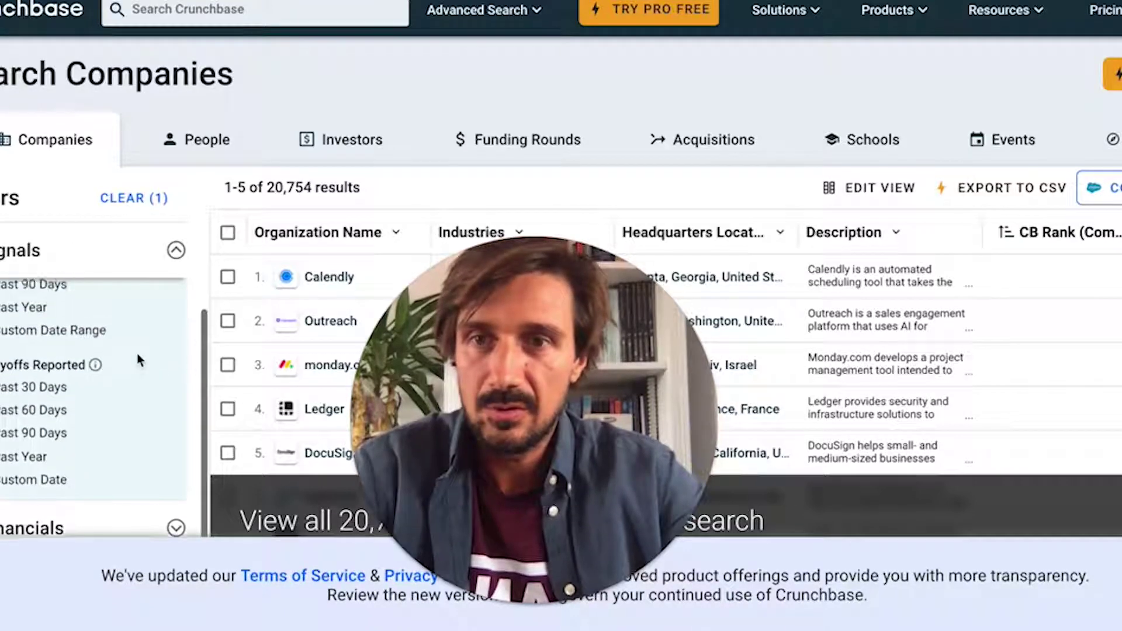
scroll(138, 356, "down", 1)
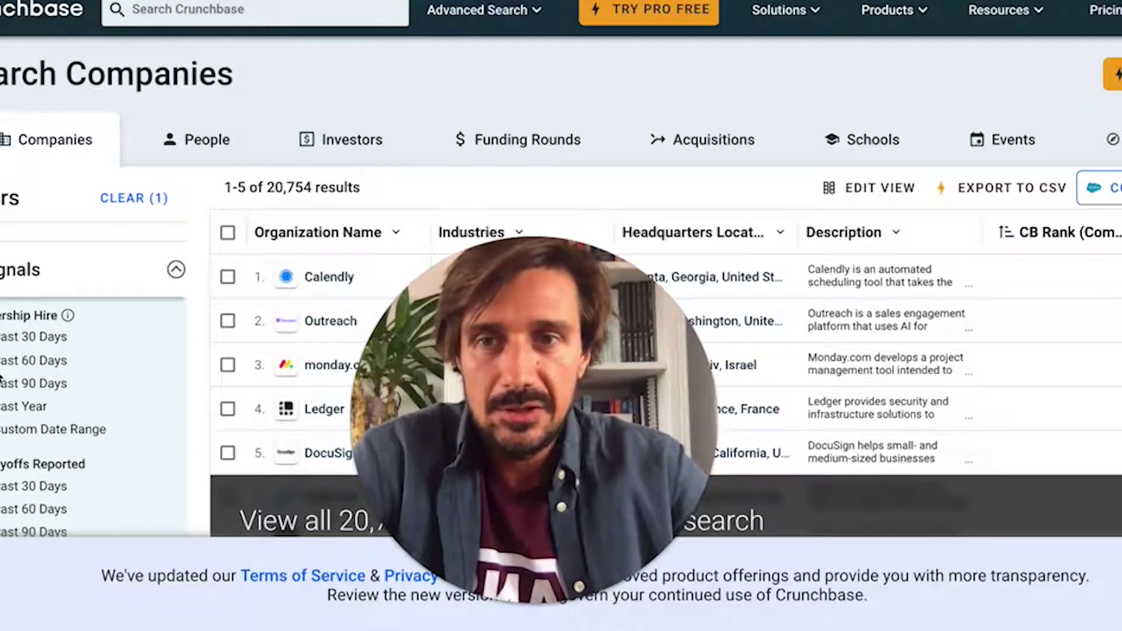
scroll(23, 369, "down", 3)
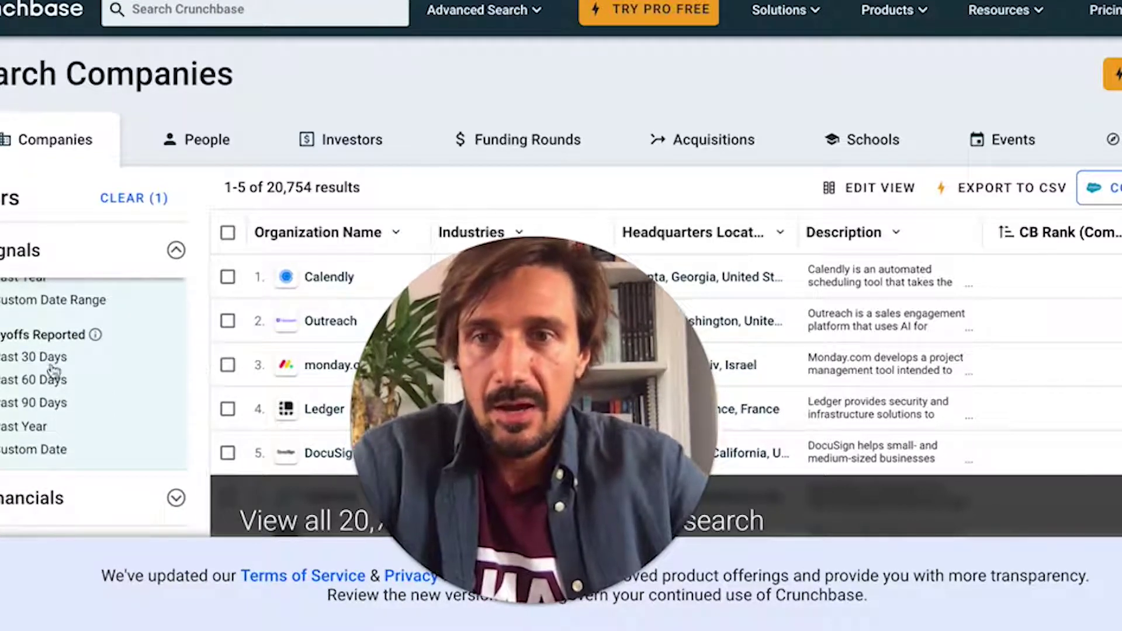
scroll(55, 400, "down", 2)
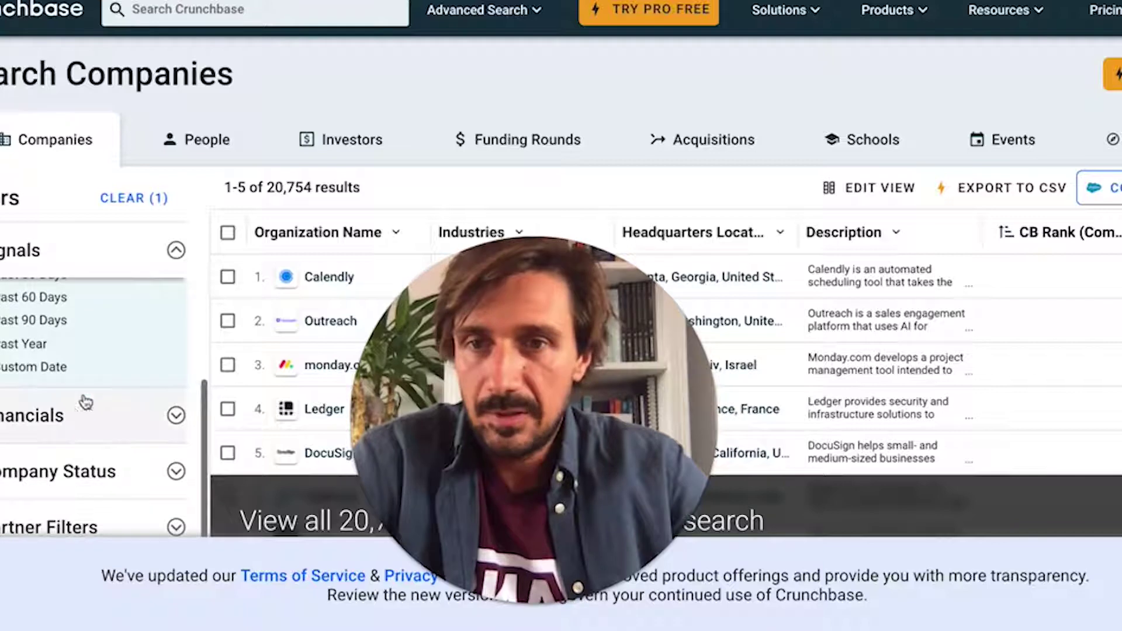
Step: Expand the financial filters and narrow the SaaS companies by a recent funding date
left_click(177, 415)
scroll(129, 416, "up", 1)
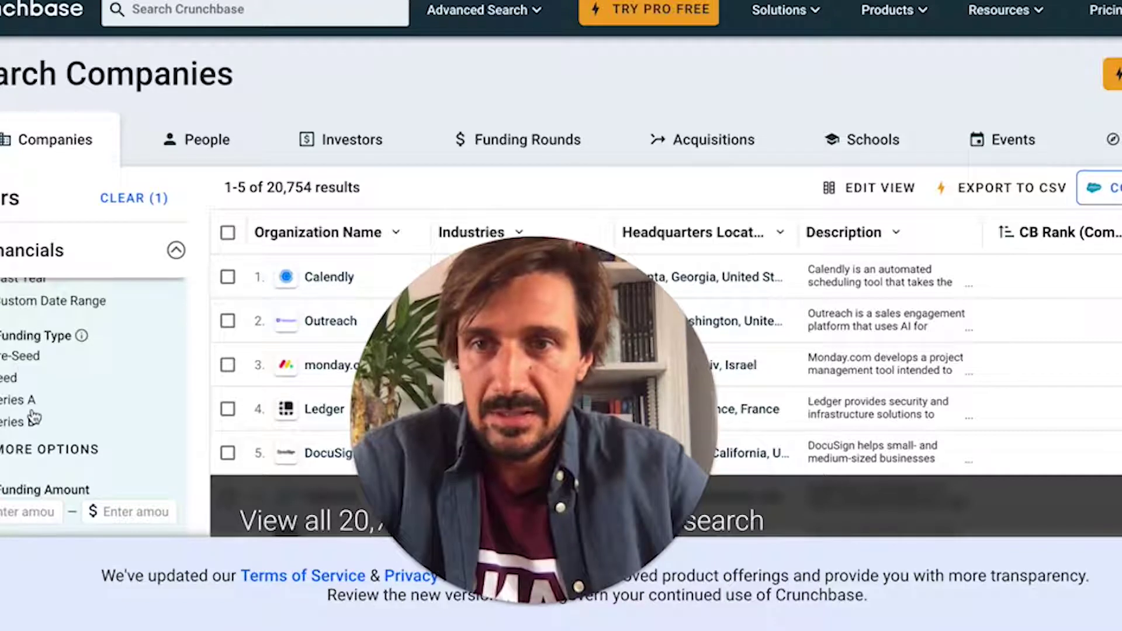
scroll(29, 412, "up", 3)
scroll(34, 416, "up", 1)
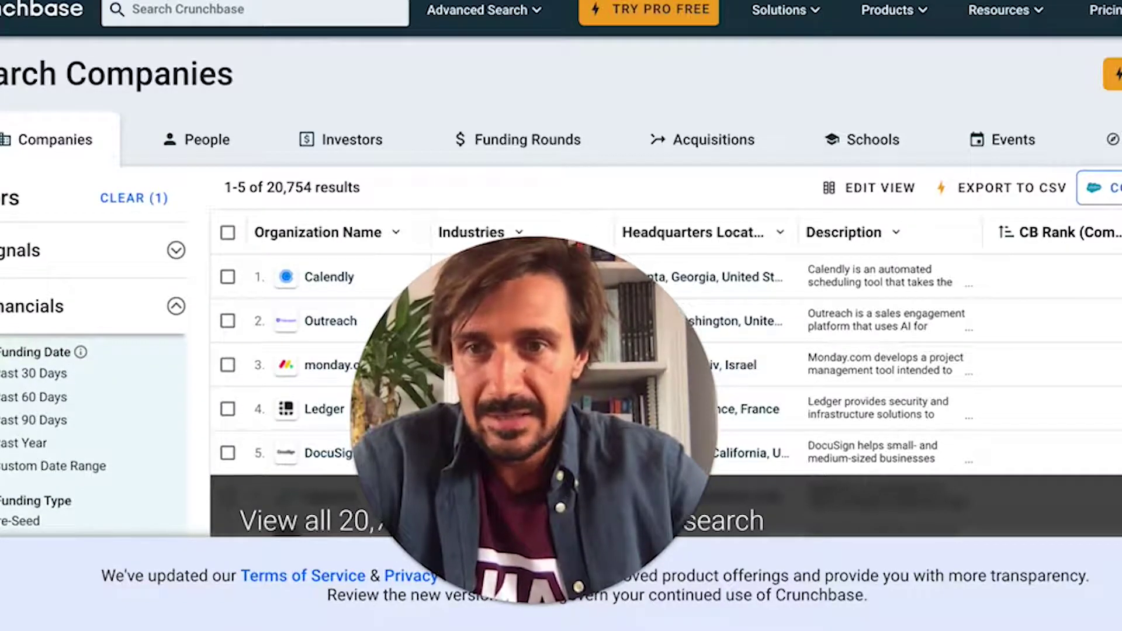
left_click(85, 426)
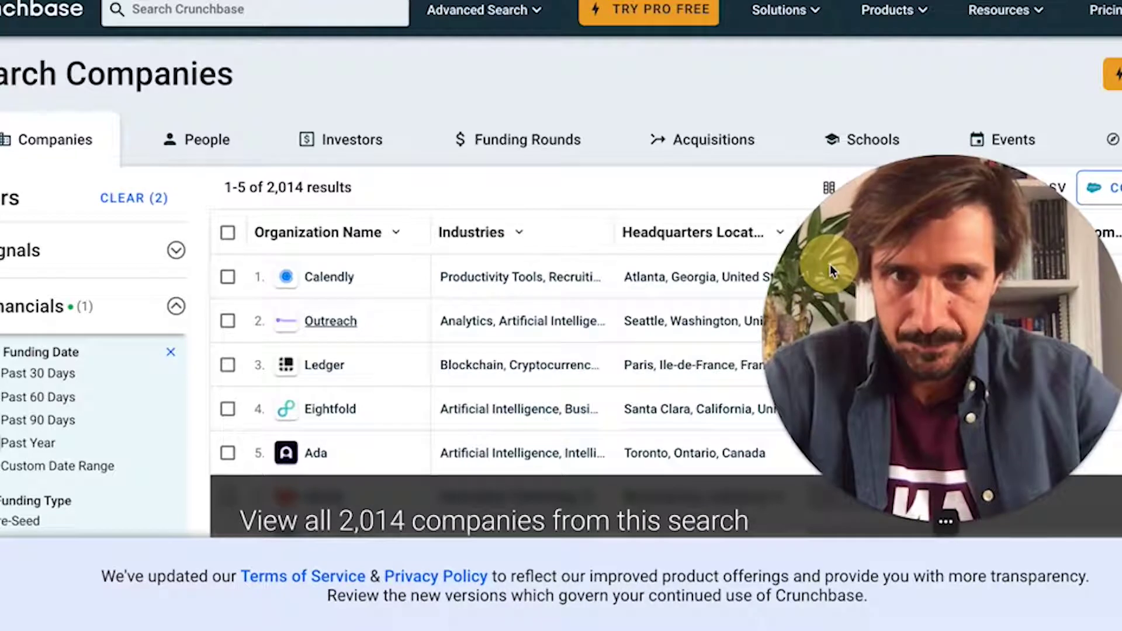
Step: Limit the companies to a funding amount between $1,000,000 and $20,000,000
scroll(143, 430, "down", 3)
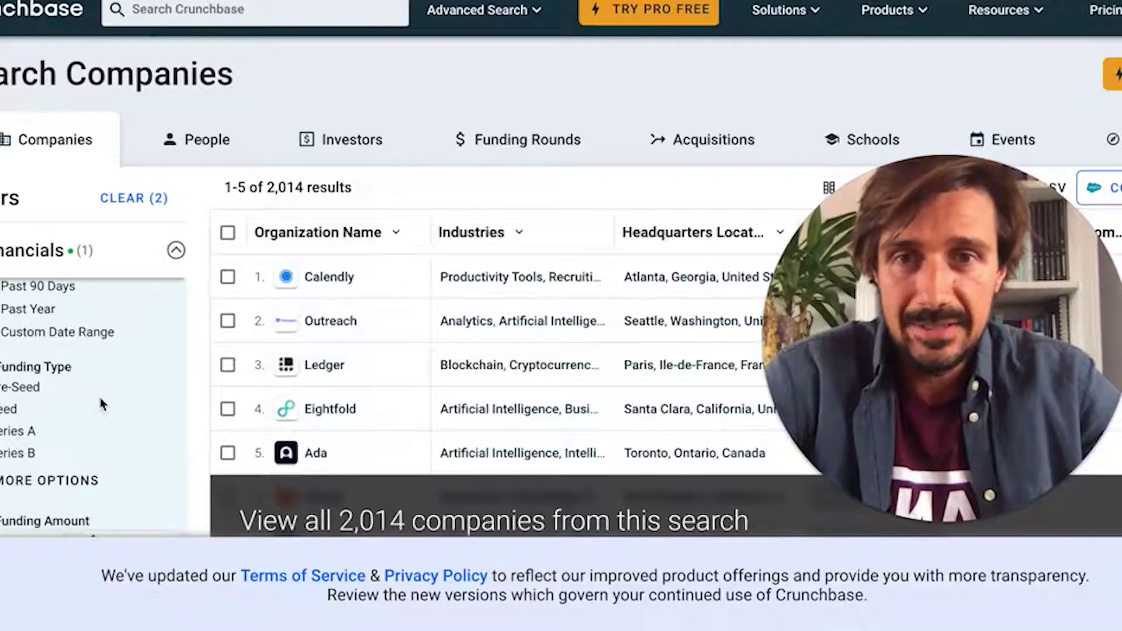
scroll(100, 398, "down", 2)
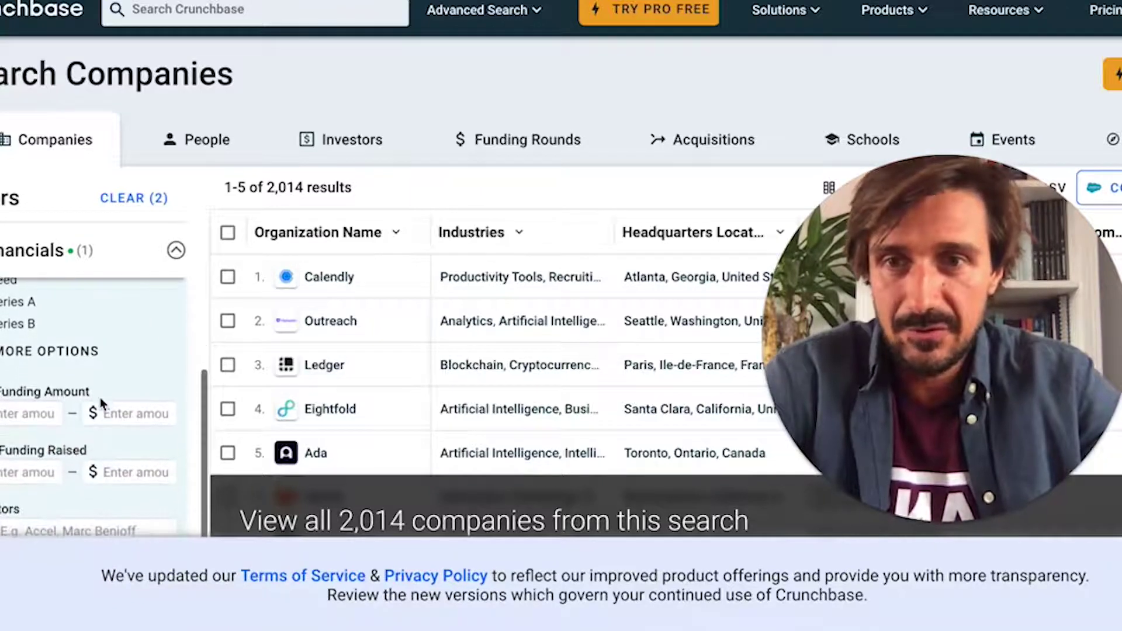
left_click(30, 413)
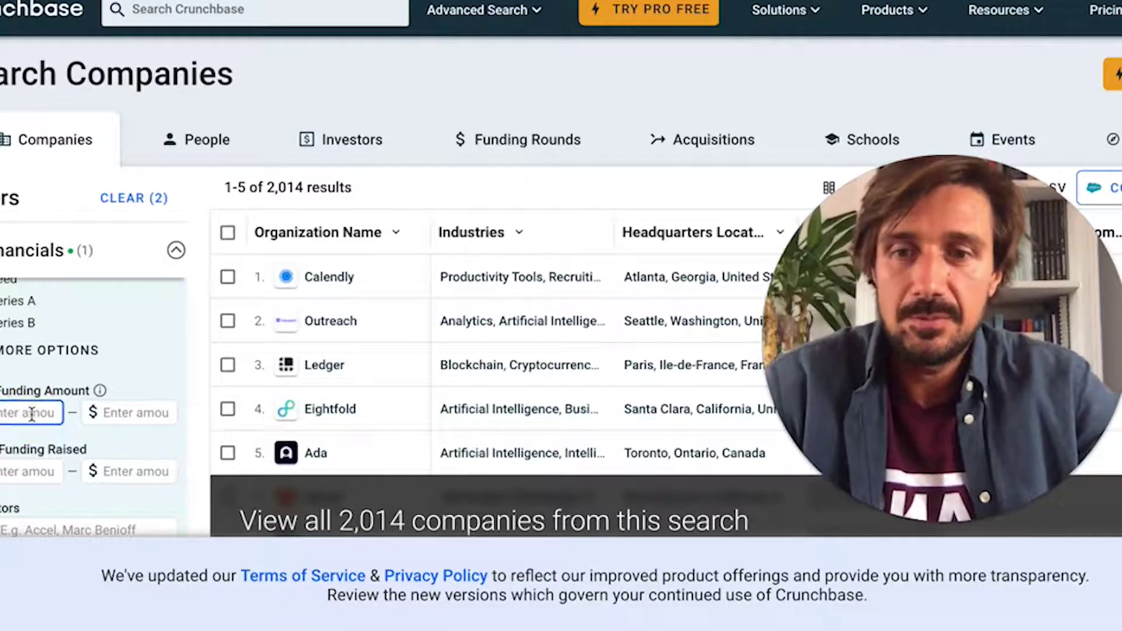
type("1000")
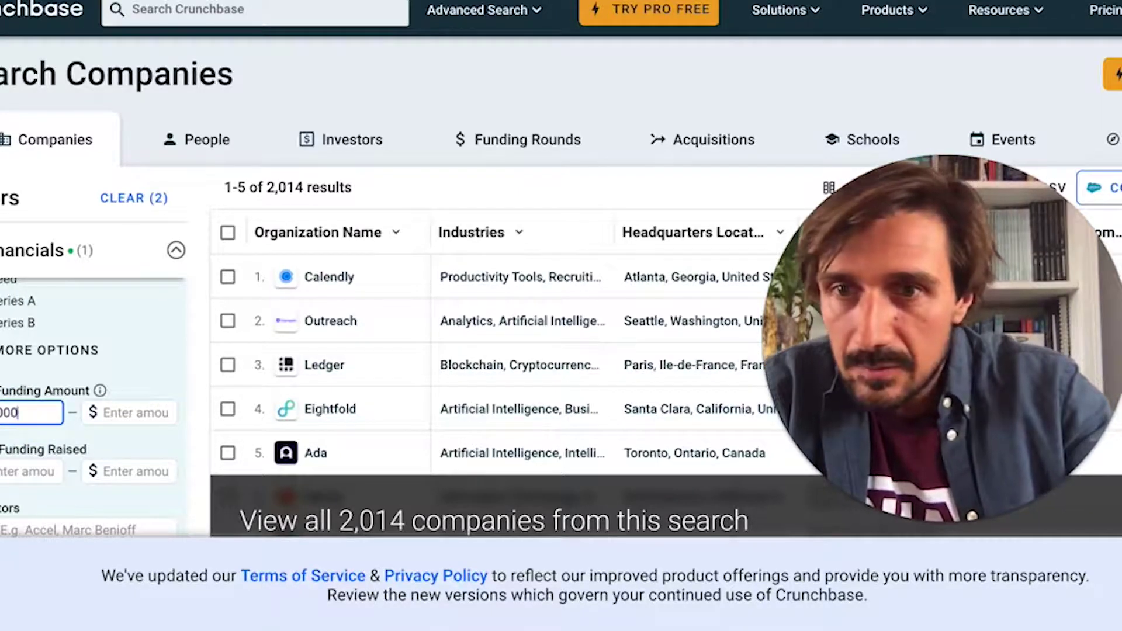
left_click(138, 412)
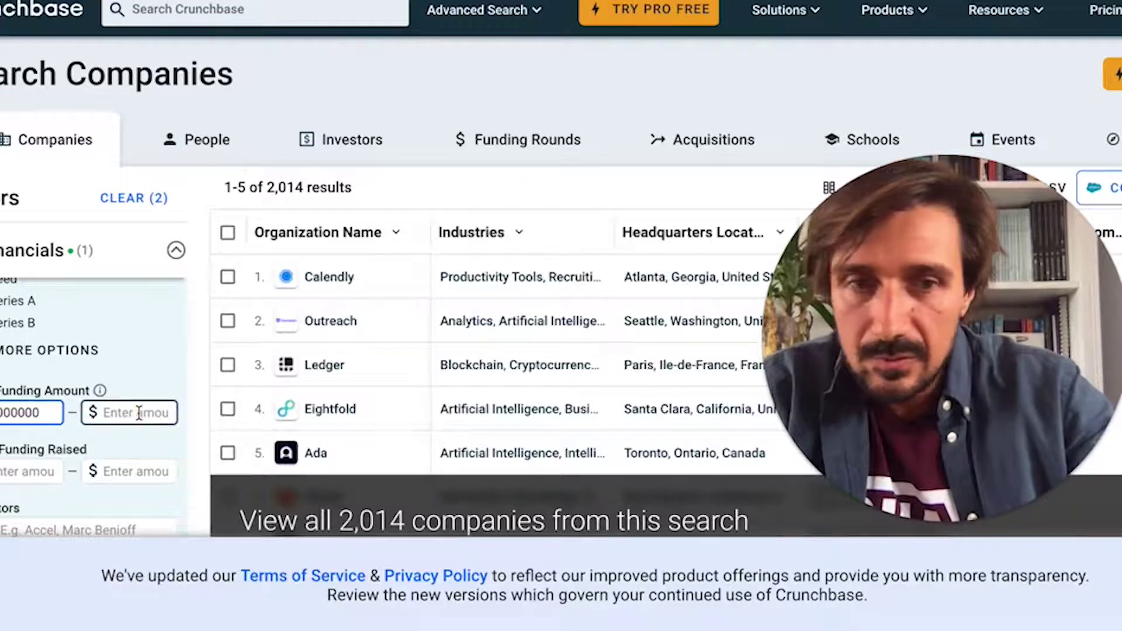
type("20,000,")
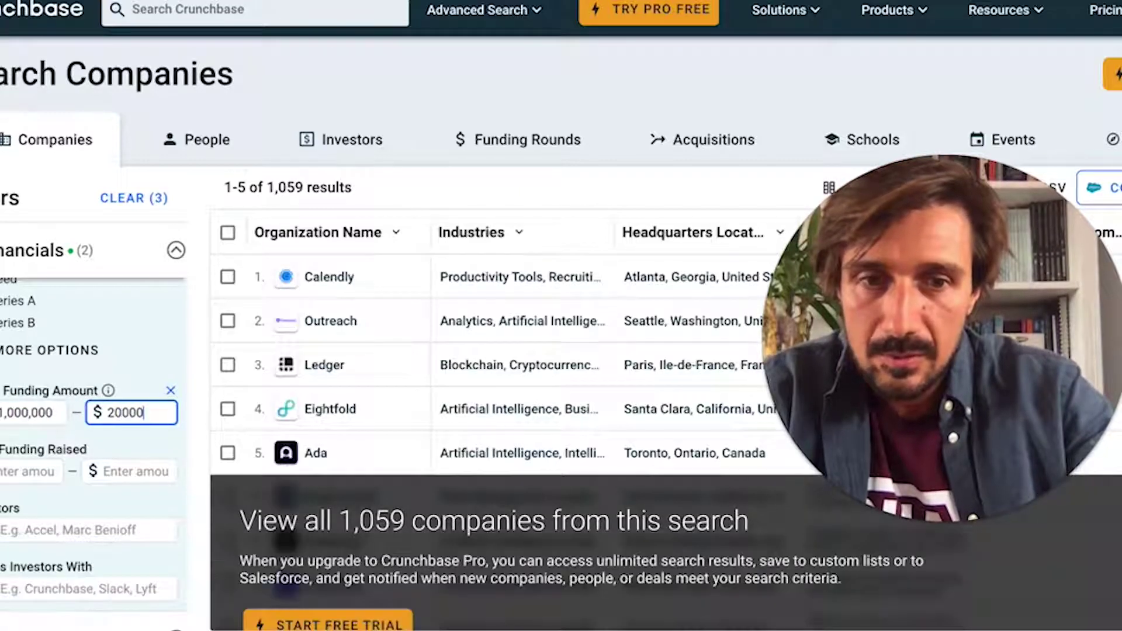
type("000")
key("Return")
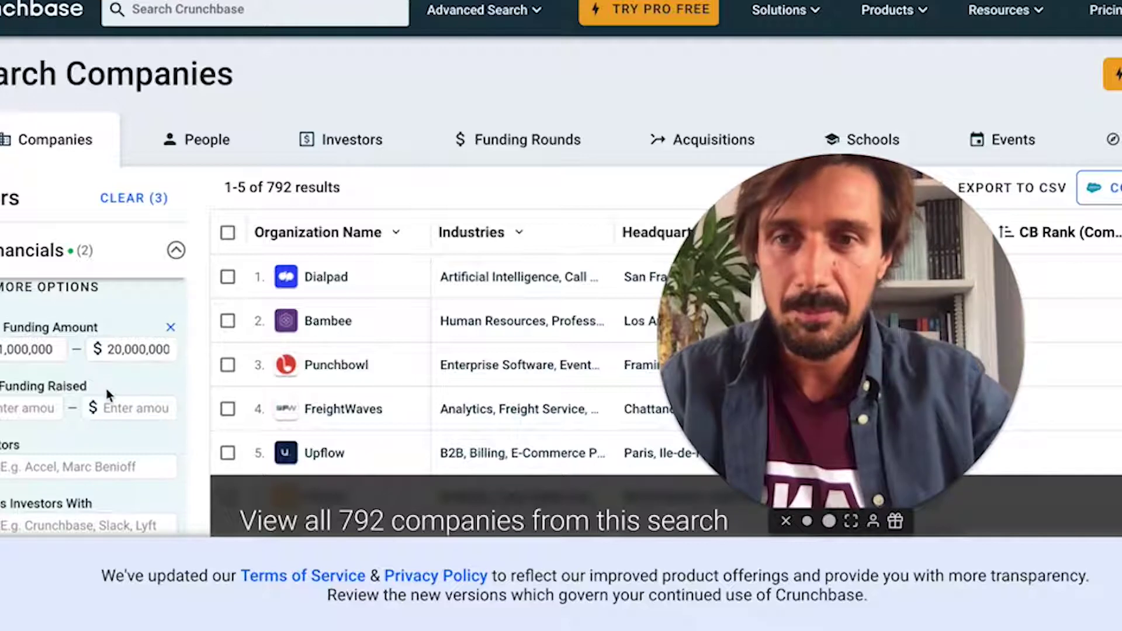
scroll(106, 388, "down", 3)
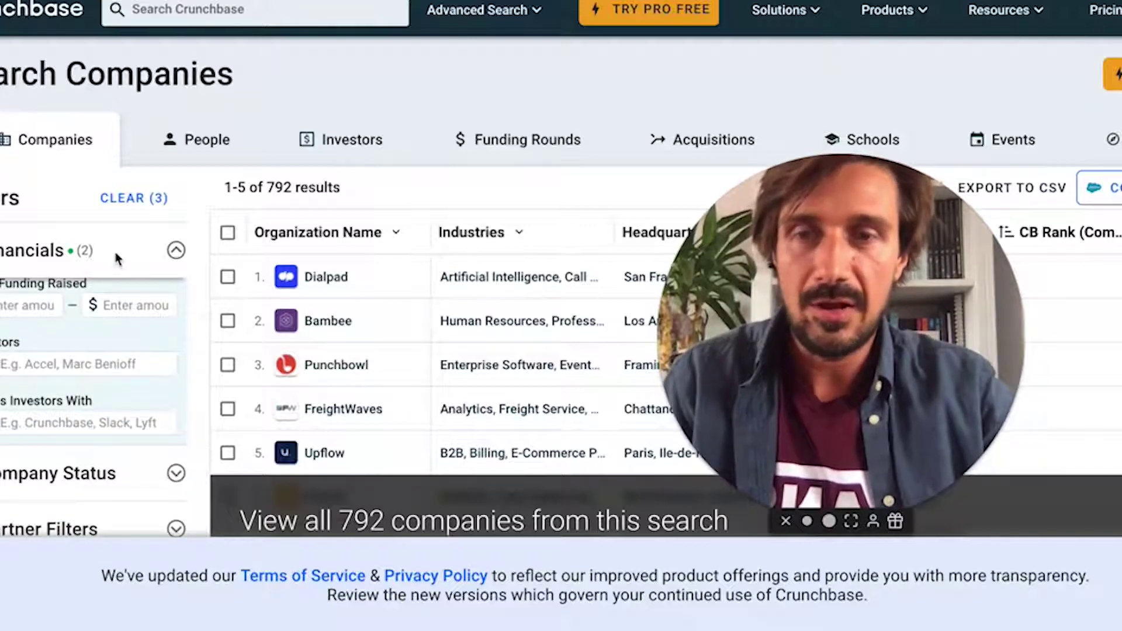
scroll(97, 380, "up", 3)
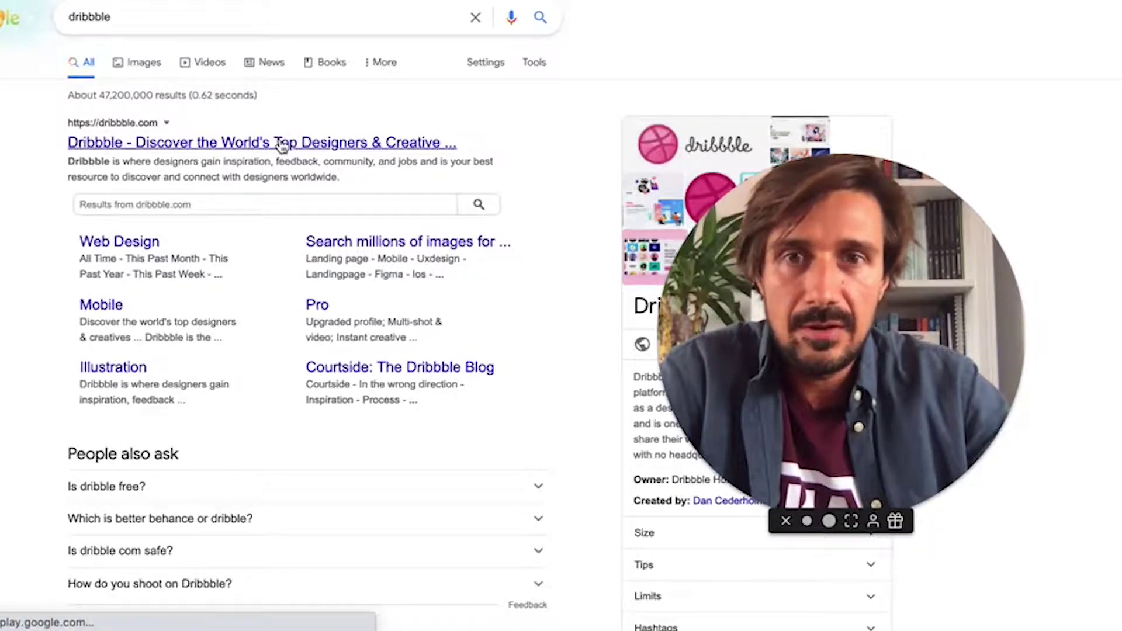
Step: Open the Dribbble site from the web search results and look over its homepage
left_click(283, 143)
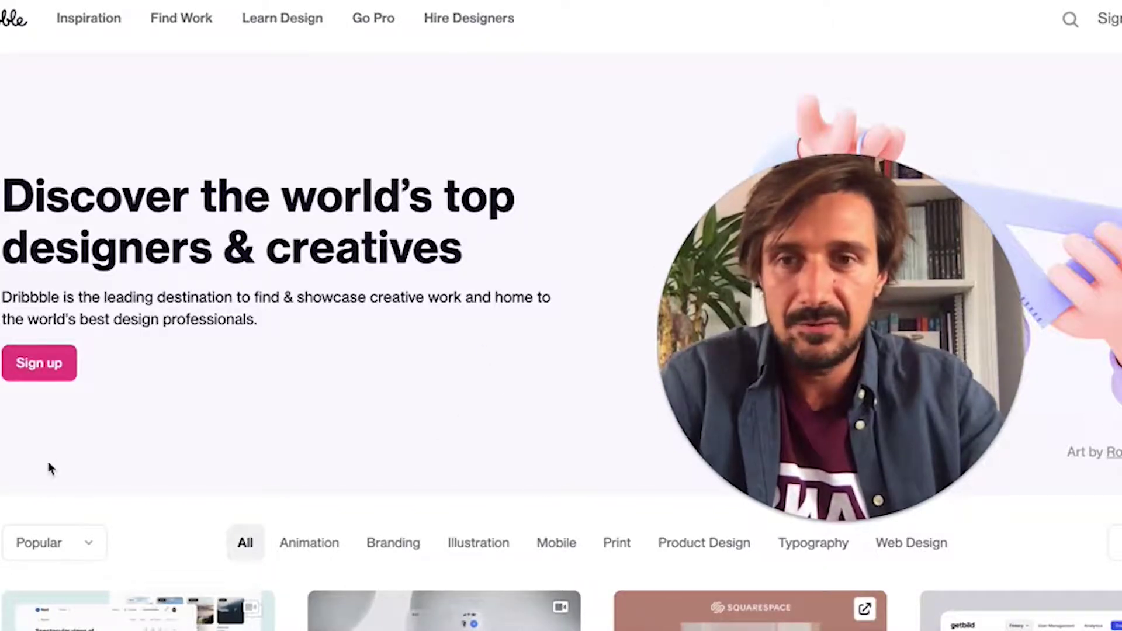
scroll(48, 480, "down", 2)
scroll(48, 488, "up", 2)
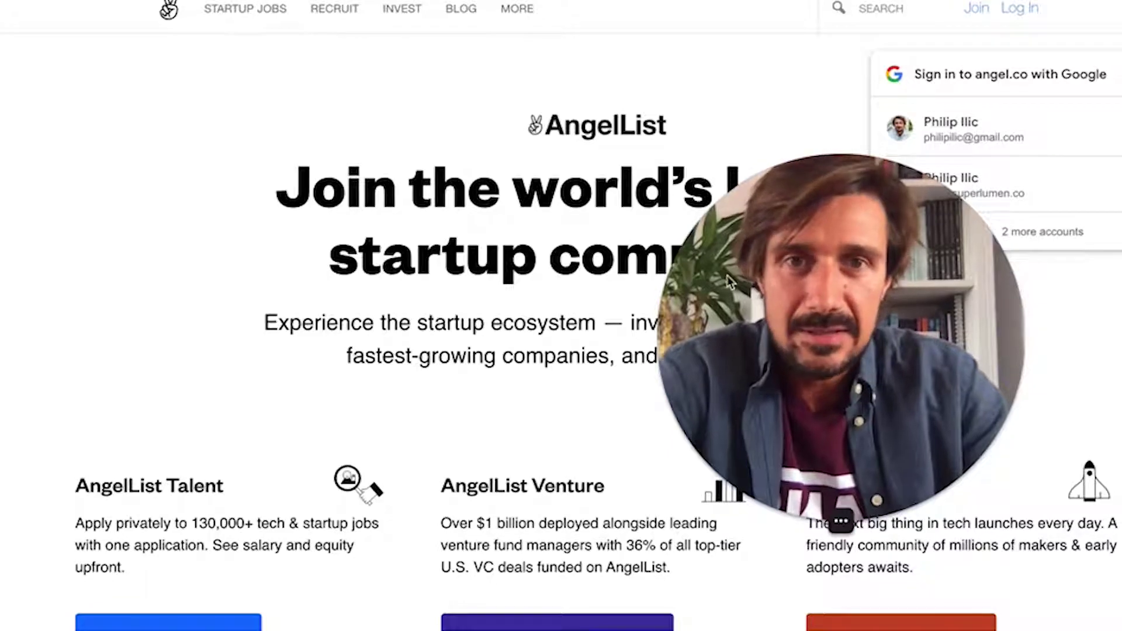
Step: Look over the AngelList homepage and open the Twitter site from the web search results
left_click_drag(681, 295, 218, 194)
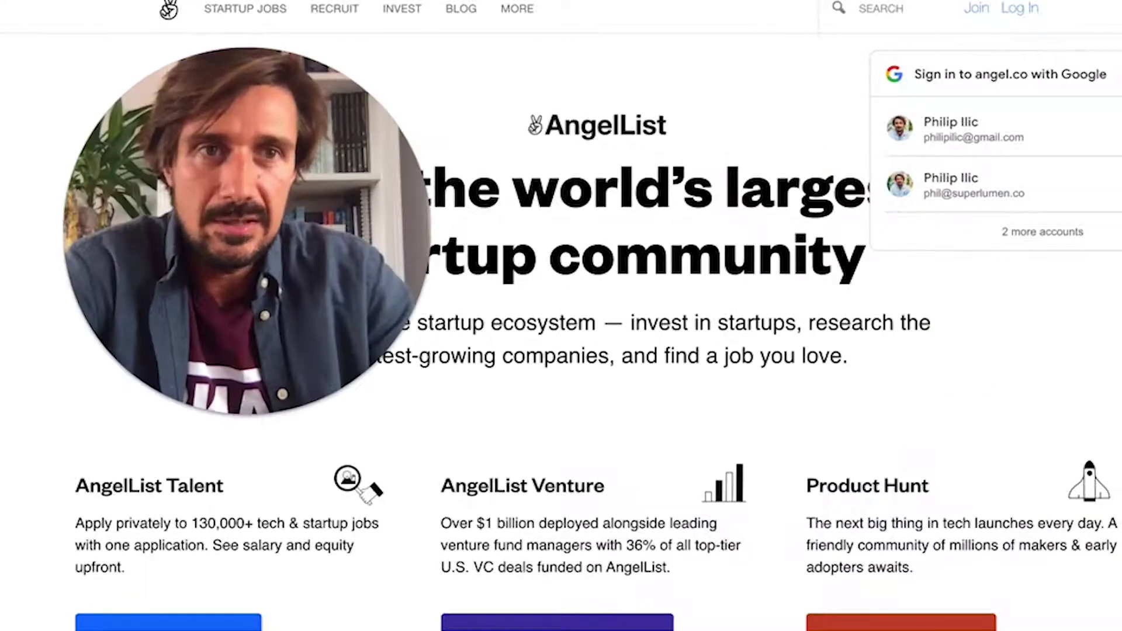
scroll(1095, 251, "down", 1)
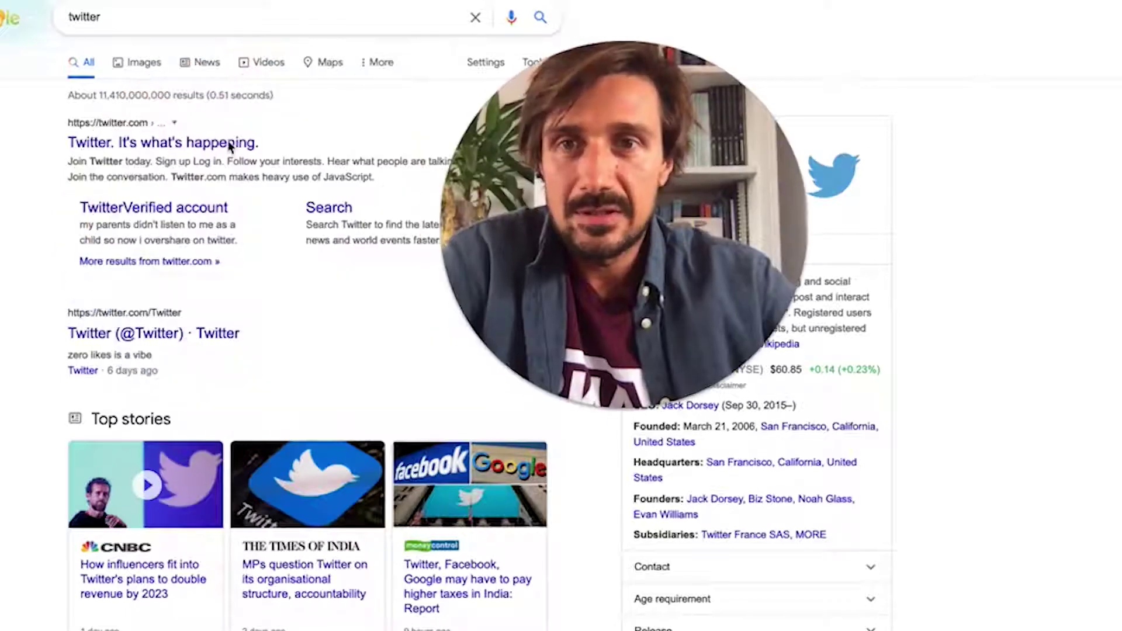
left_click(238, 153)
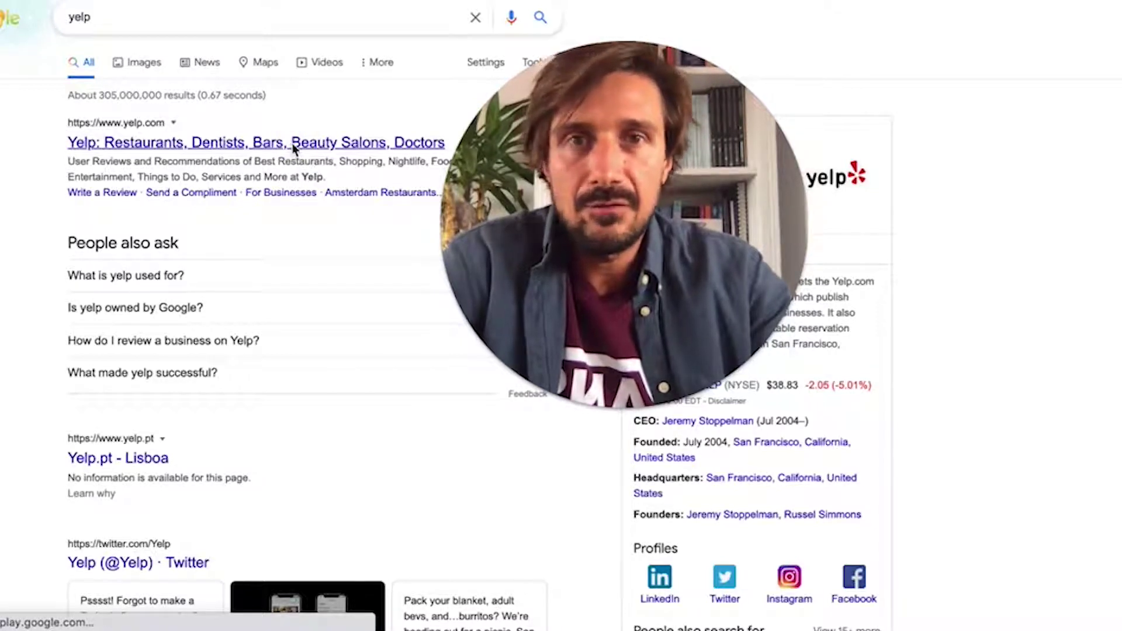
Step: Open the Yelp site from the web search results and search it for "dentist" near "london"
left_click(294, 144)
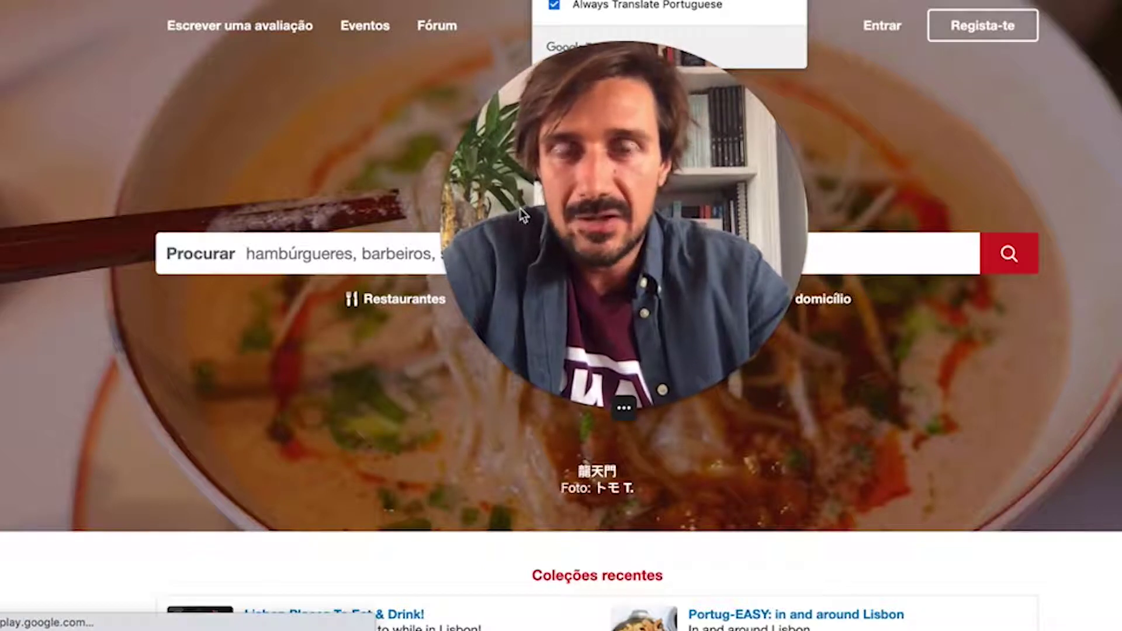
left_click_drag(524, 215, 786, 183)
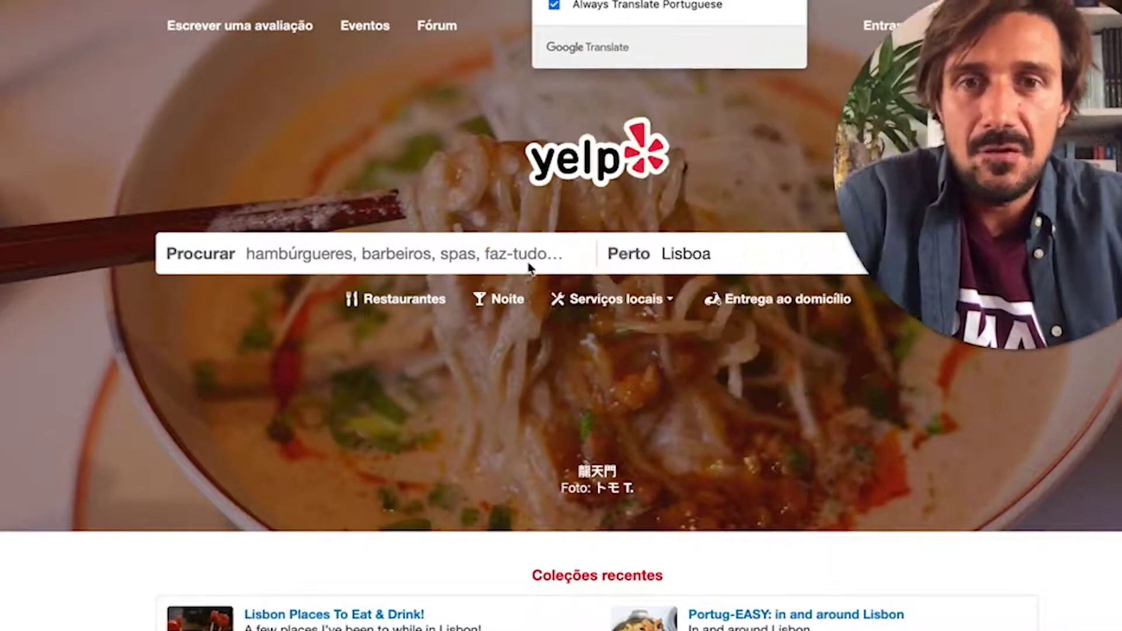
left_click(692, 256)
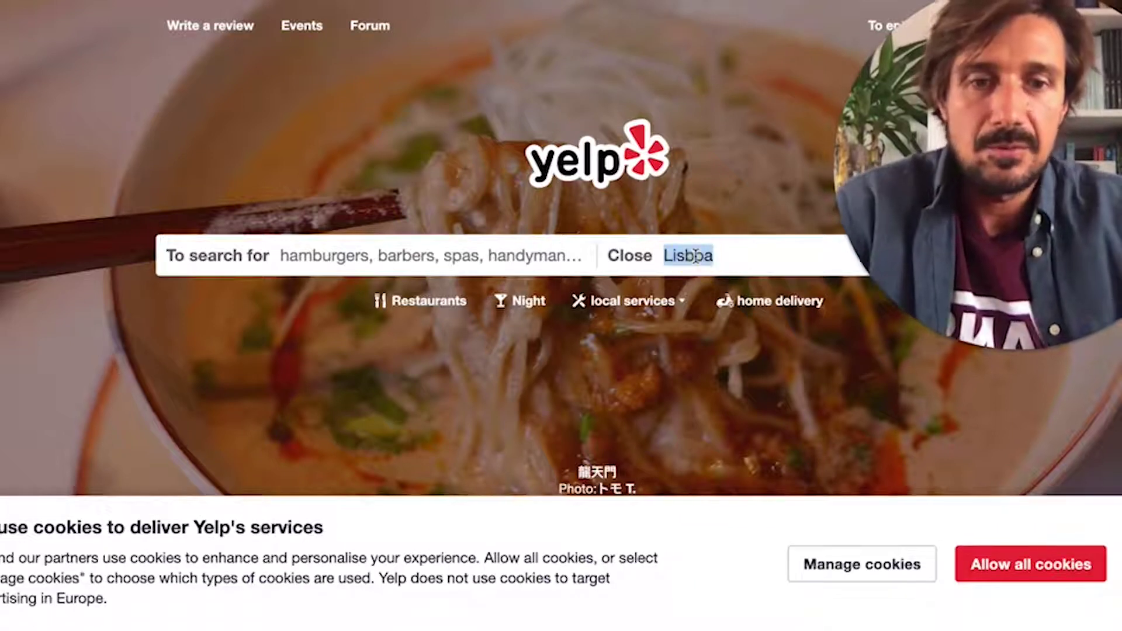
type("london")
left_click(515, 255)
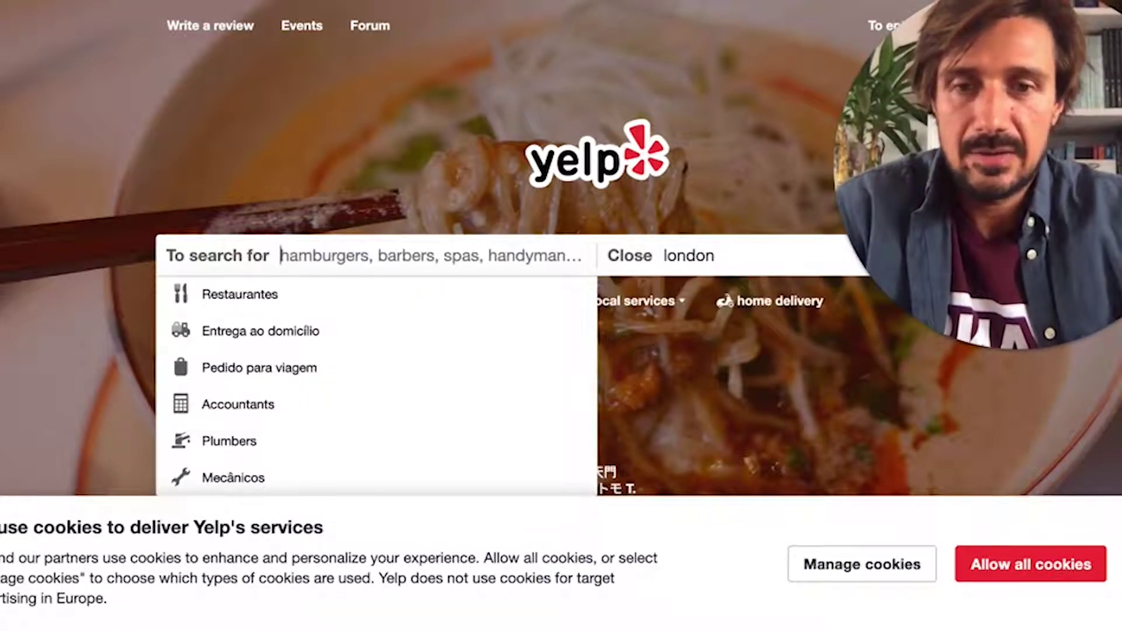
type("dentist")
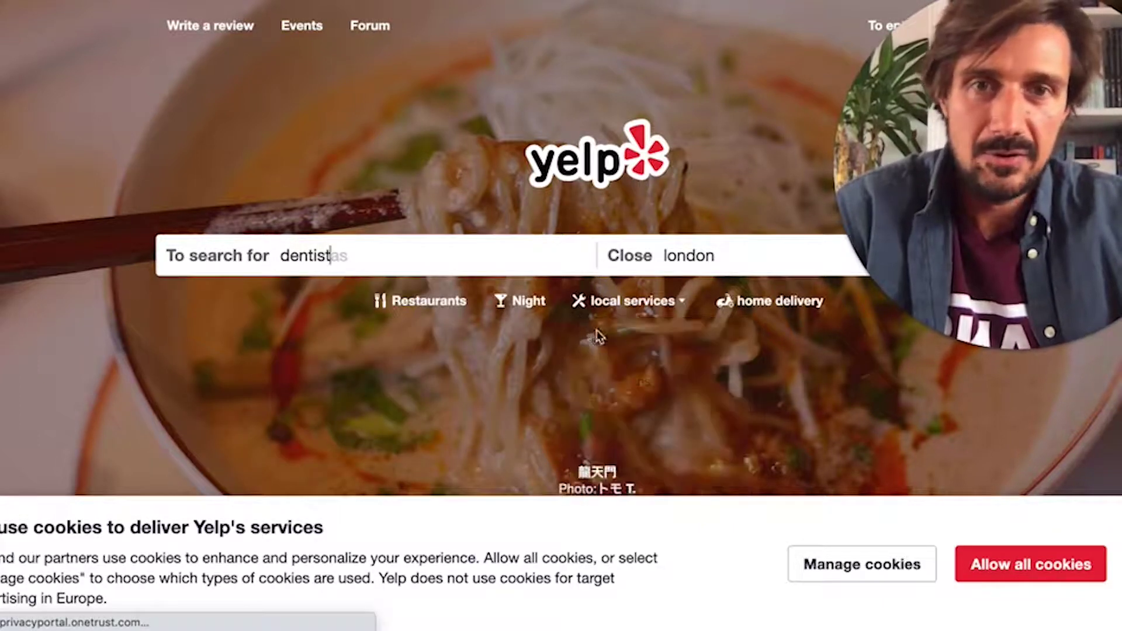
left_click_drag(1009, 155, 565, 149)
key("Return")
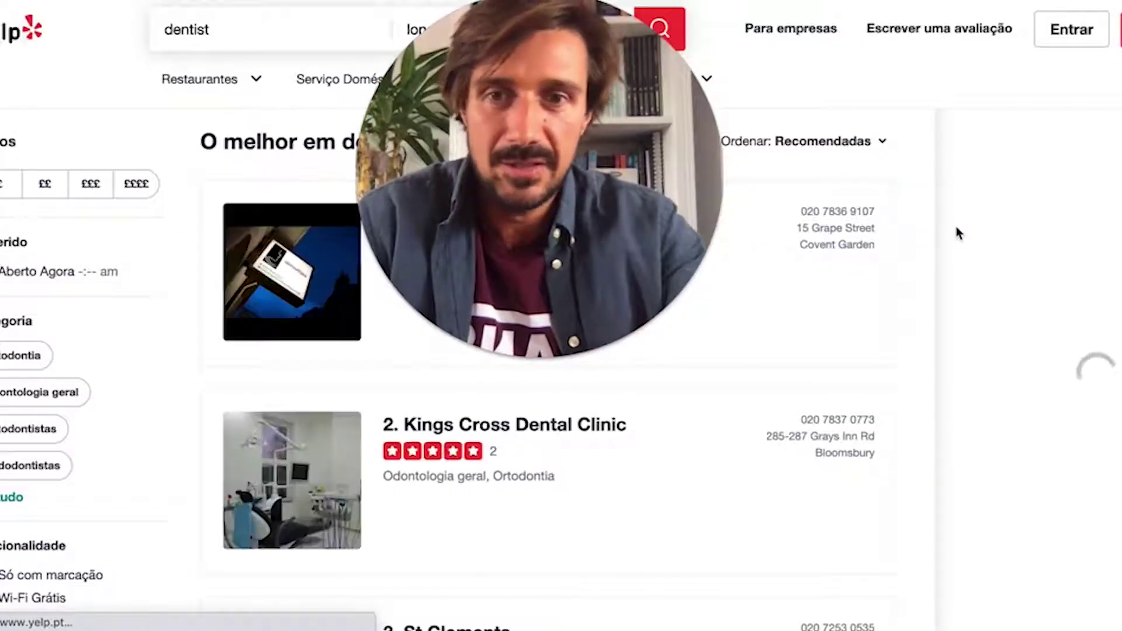